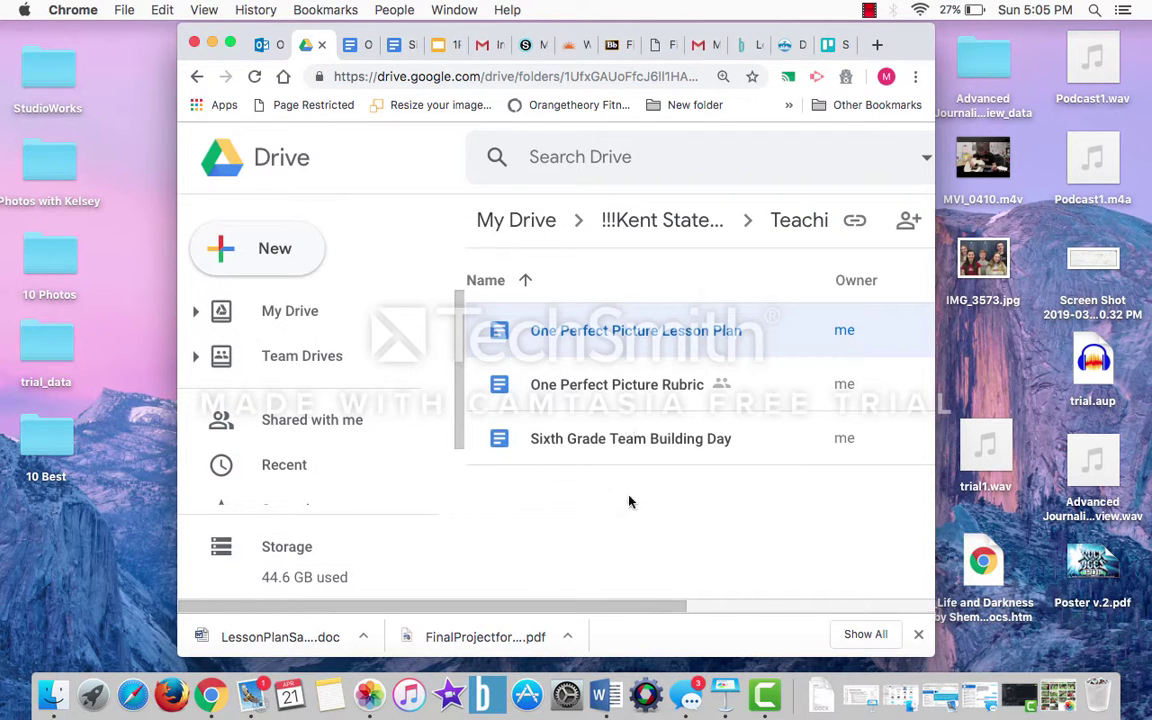
Step: Create a new folder named Team Building inside the Camtasia Final Project folder and open it
click(270, 249)
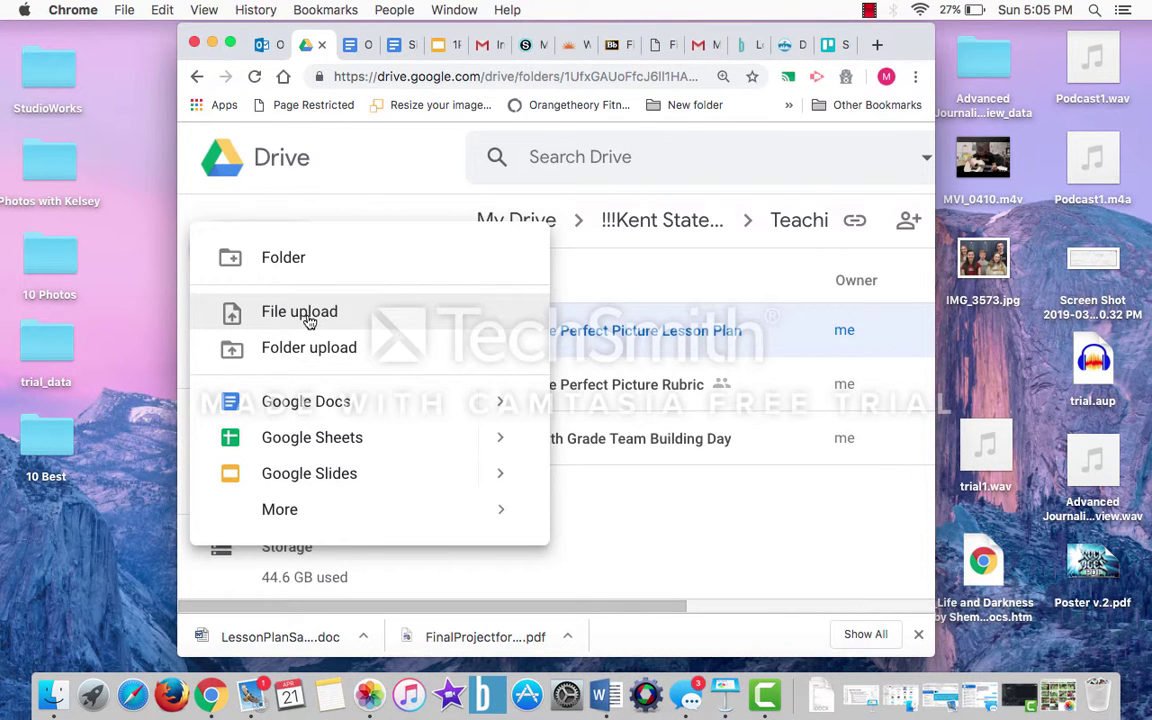
click(283, 250)
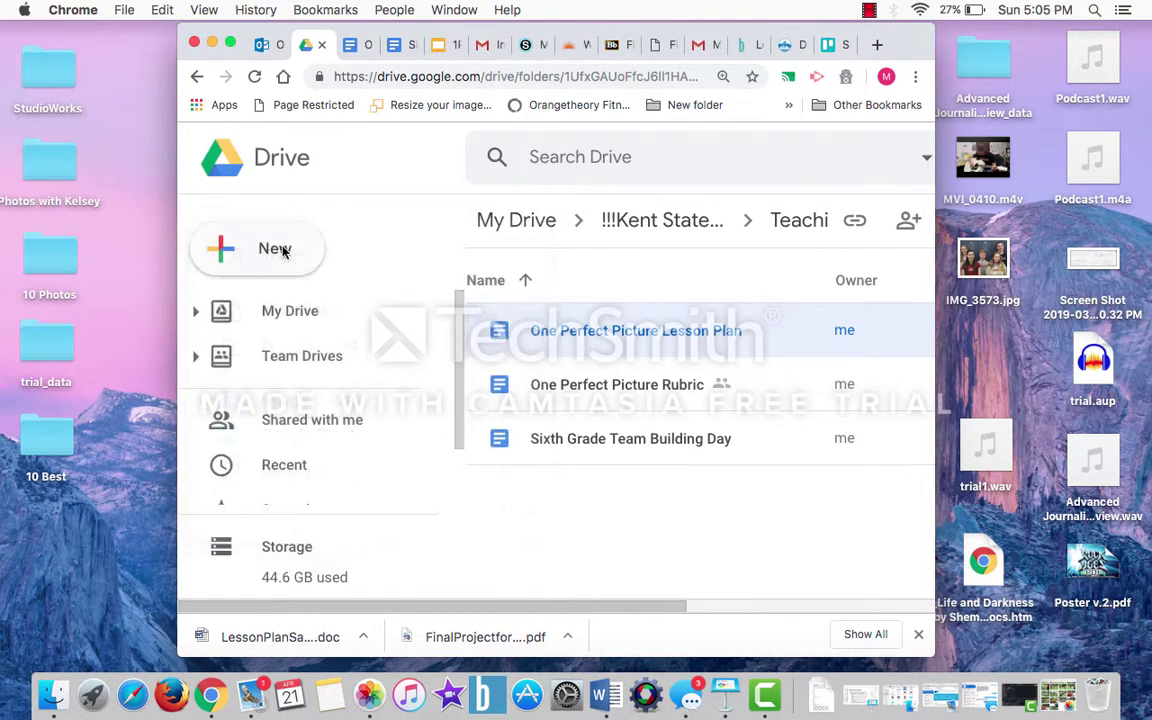
text(Team )
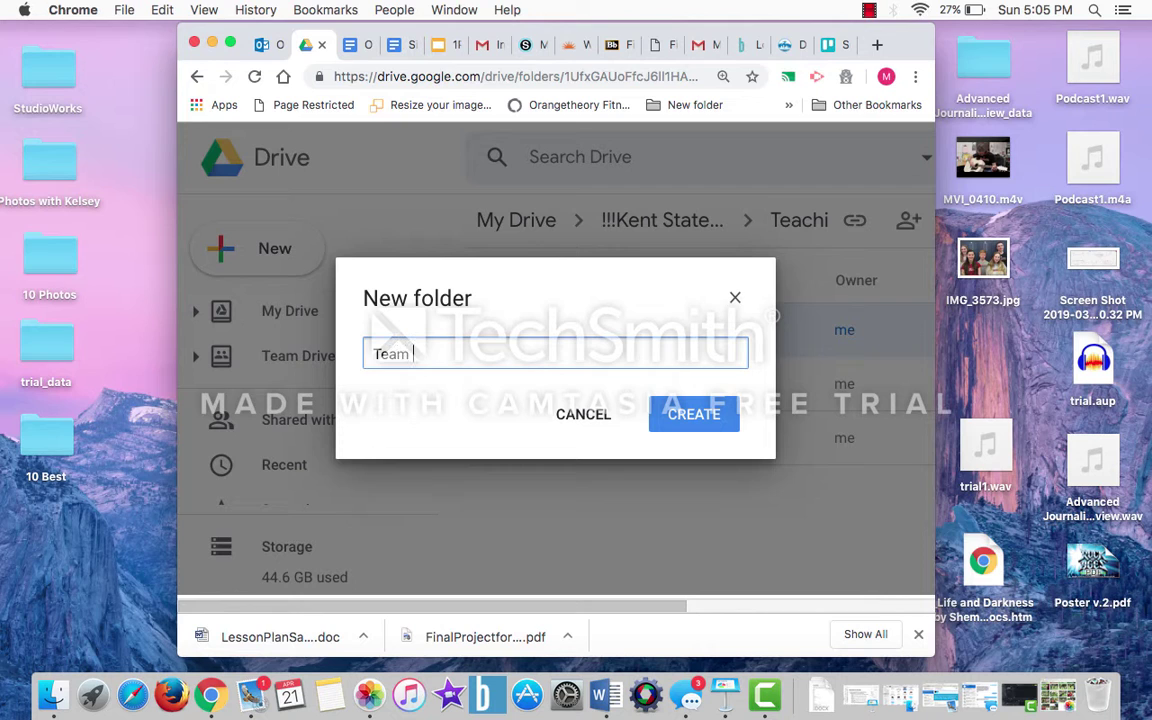
text(Building)
click(685, 413)
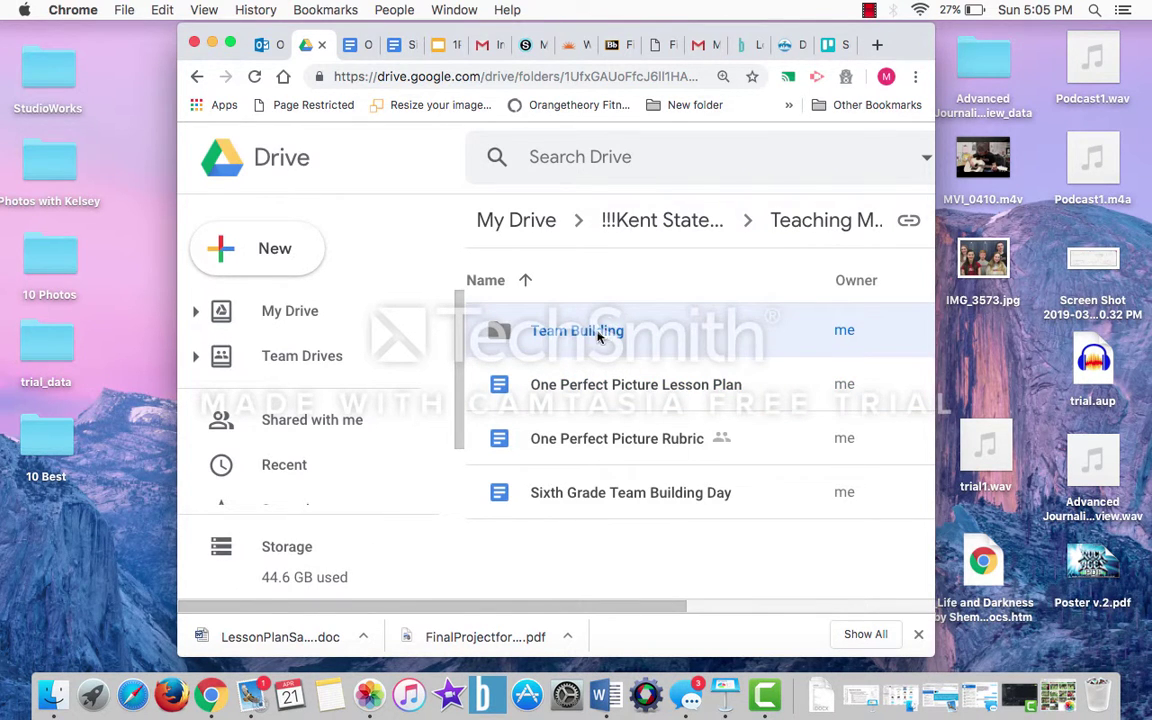
double_click(598, 337)
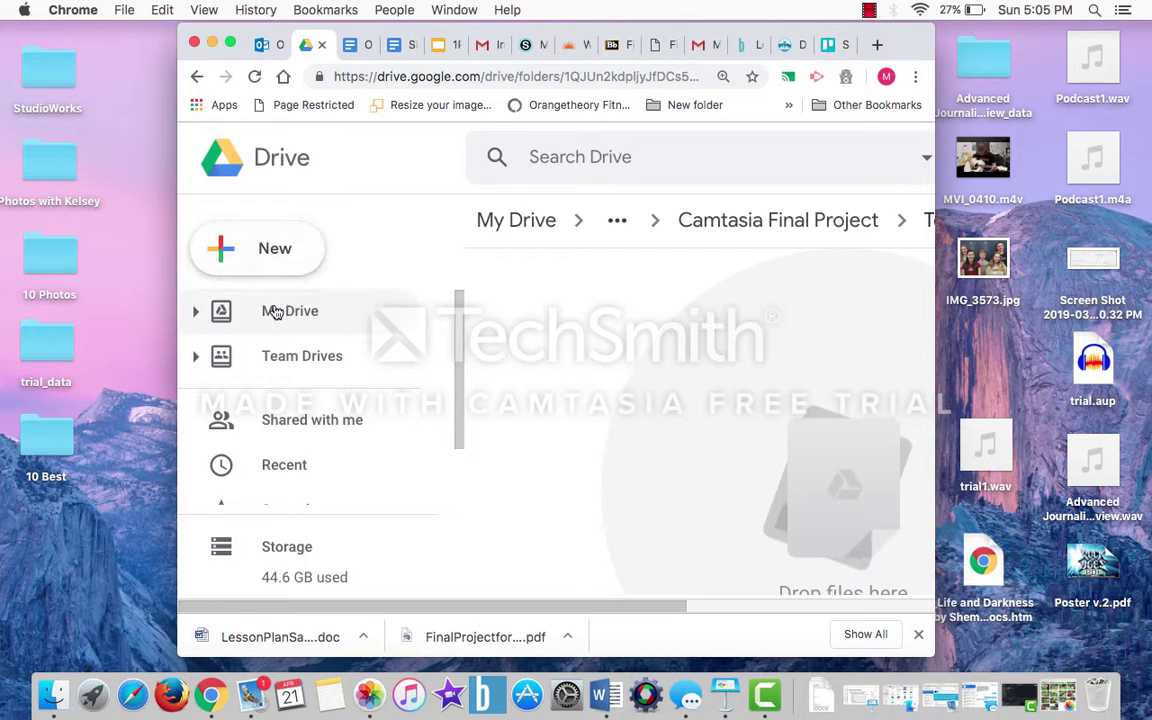
Step: Start a file upload into the Team Building folder and browse the Photos library to its Team Building album
click(270, 246)
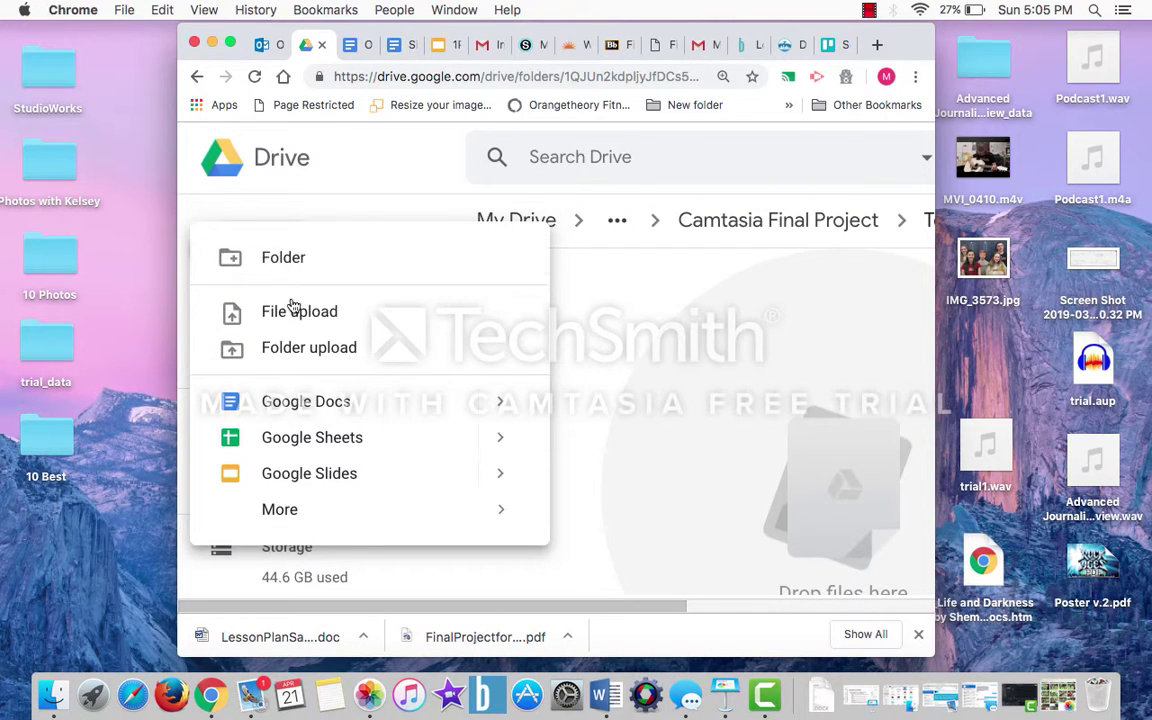
click(295, 313)
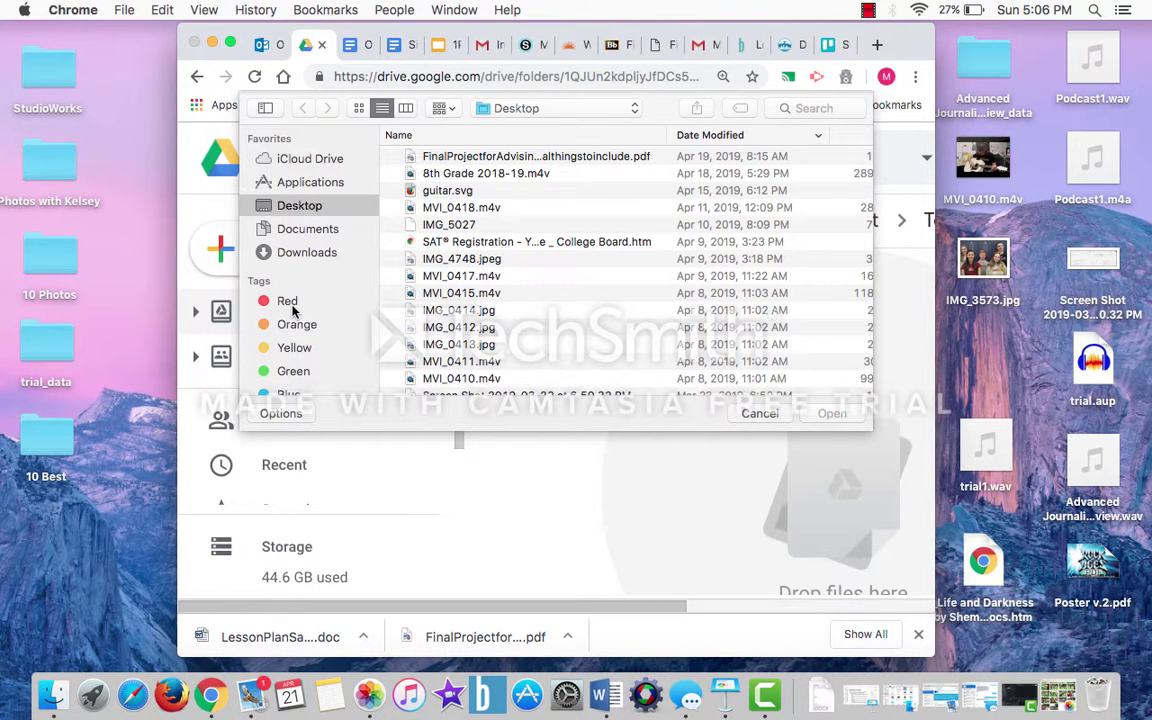
scroll(295, 315, down, 10)
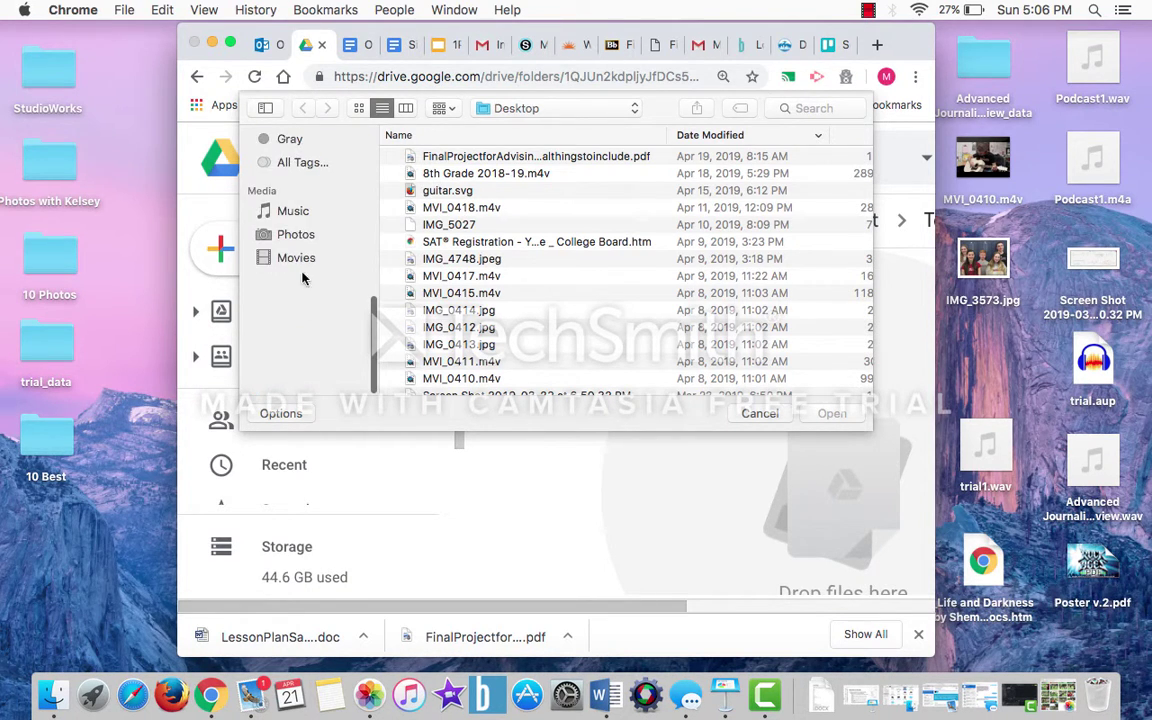
scroll(298, 265, up, 4)
click(296, 362)
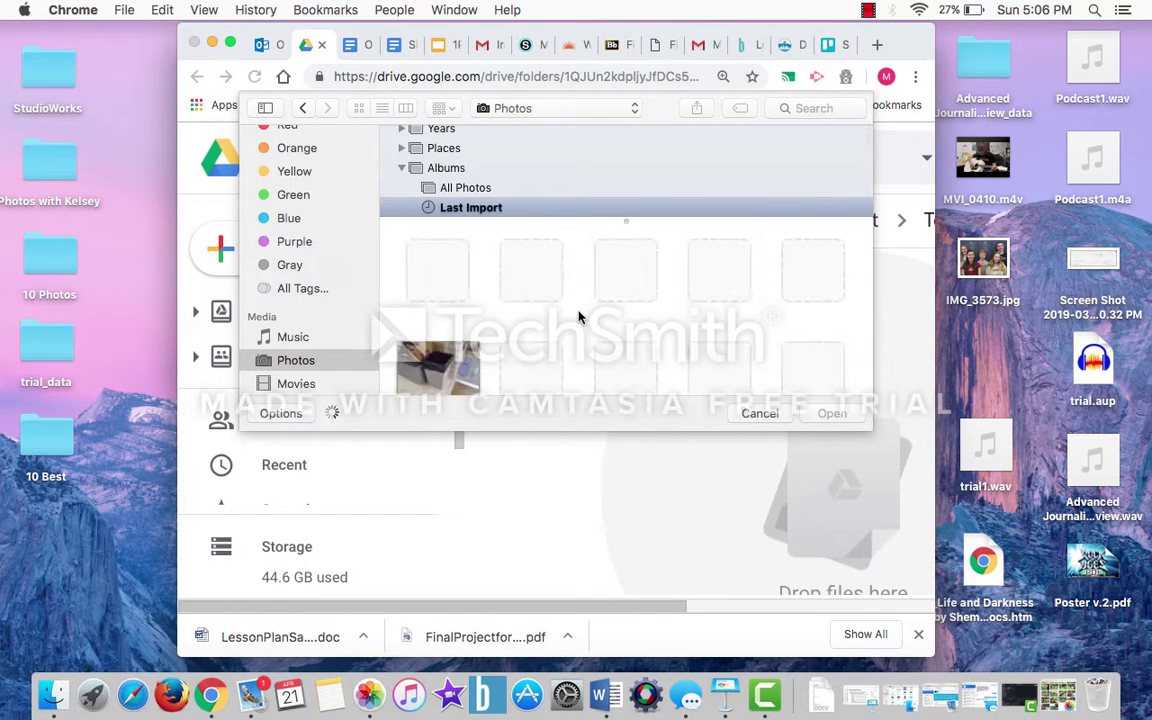
scroll(505, 186, down, 3)
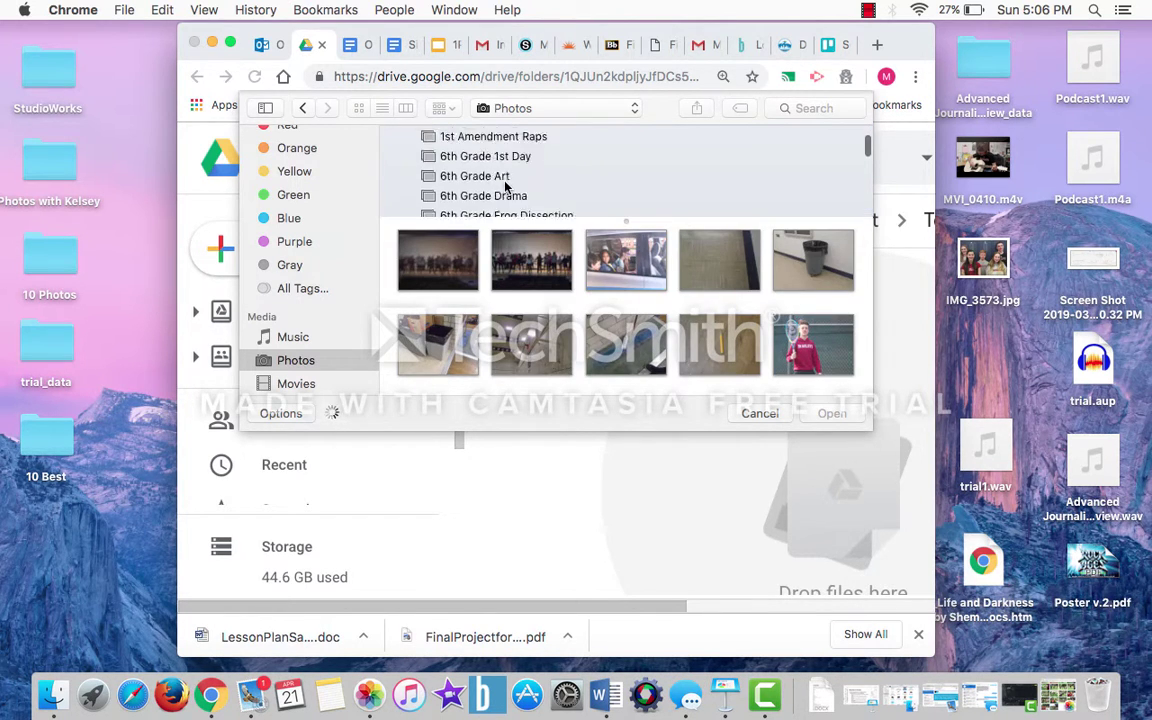
scroll(505, 186, down, 15)
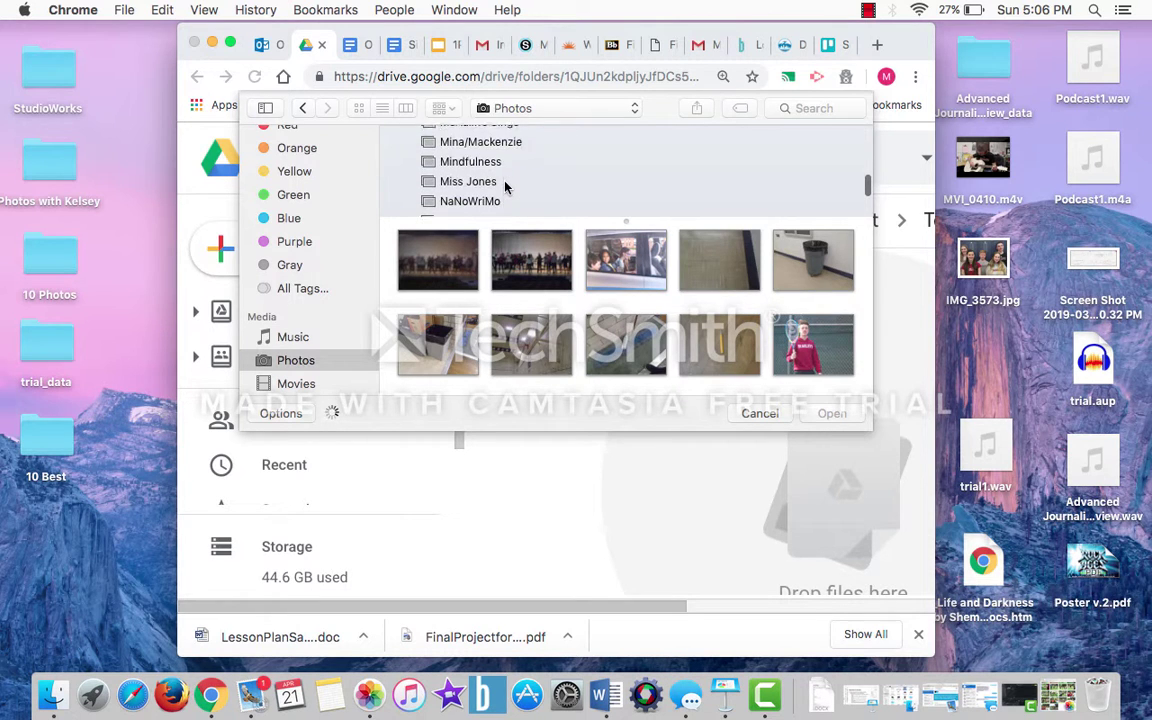
scroll(505, 186, down, 15)
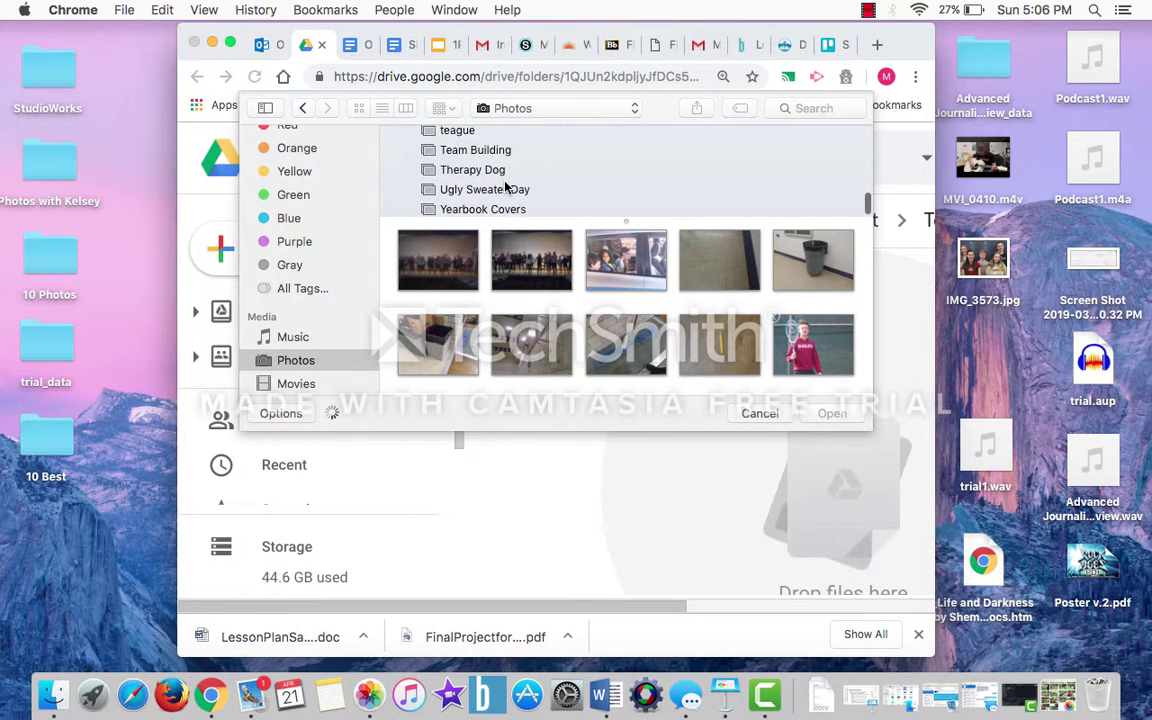
click(496, 151)
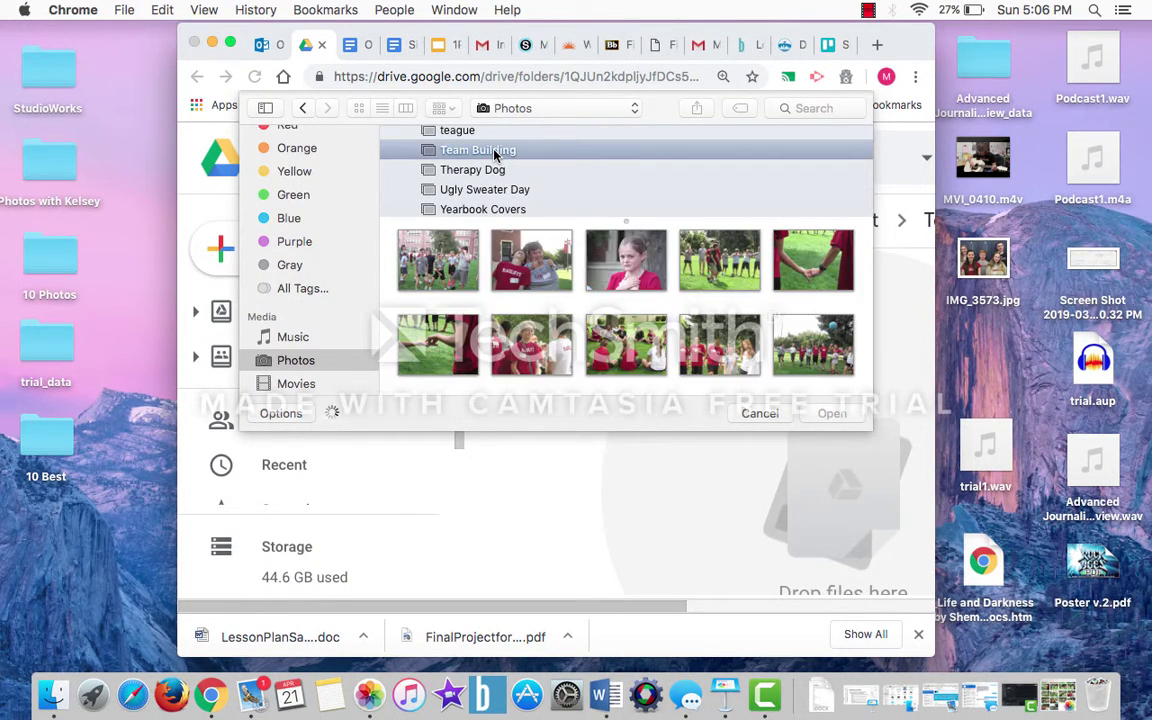
Step: Select all ten photos of the Team Building album and upload them to the folder
click(434, 271)
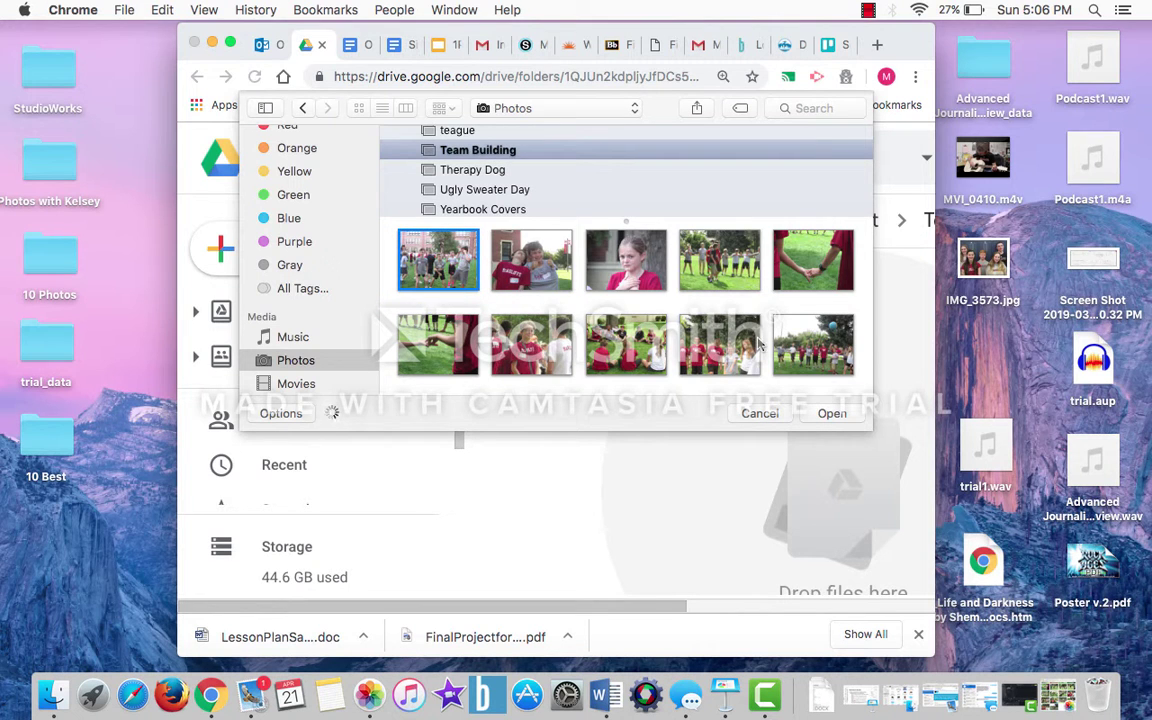
shift+click(808, 346)
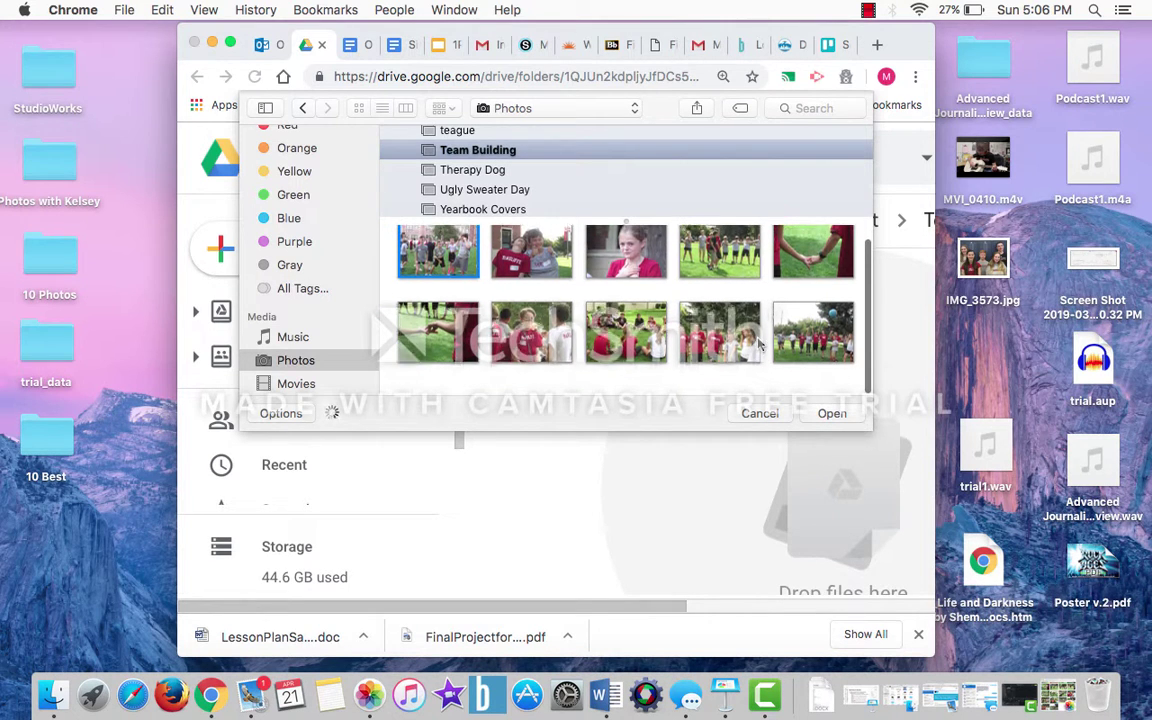
click(832, 413)
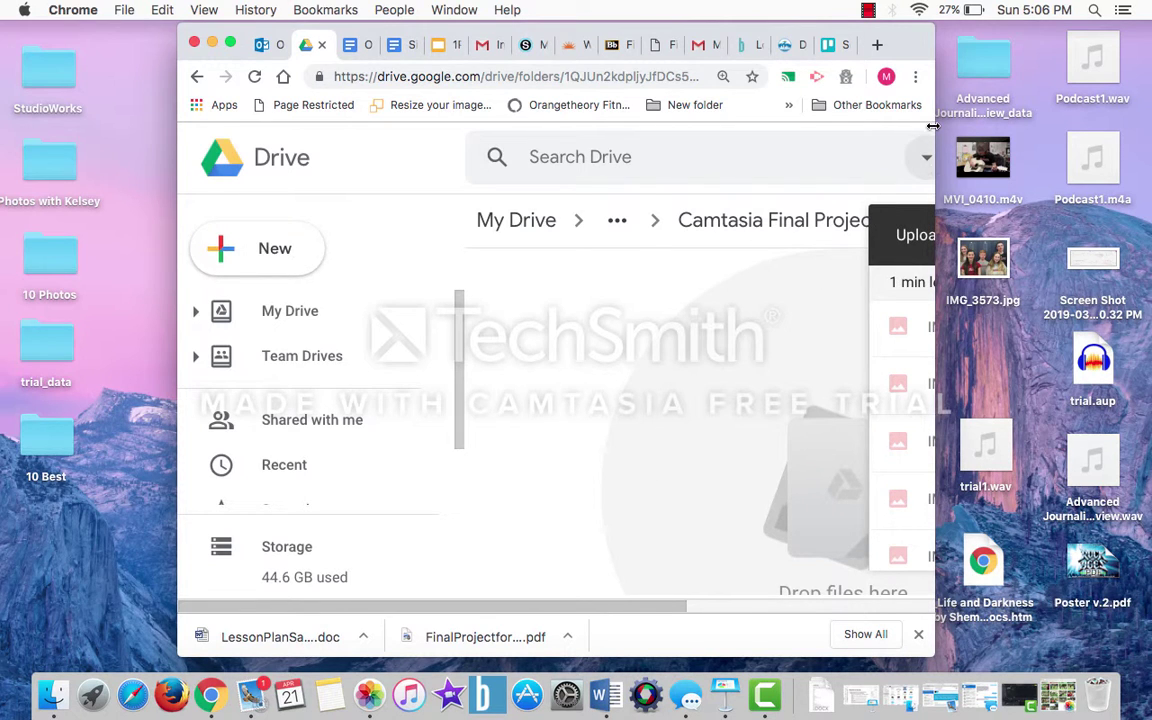
Step: Widen the browser window in both directions to almost the full width of the screen
drag(935, 126, 1148, 126)
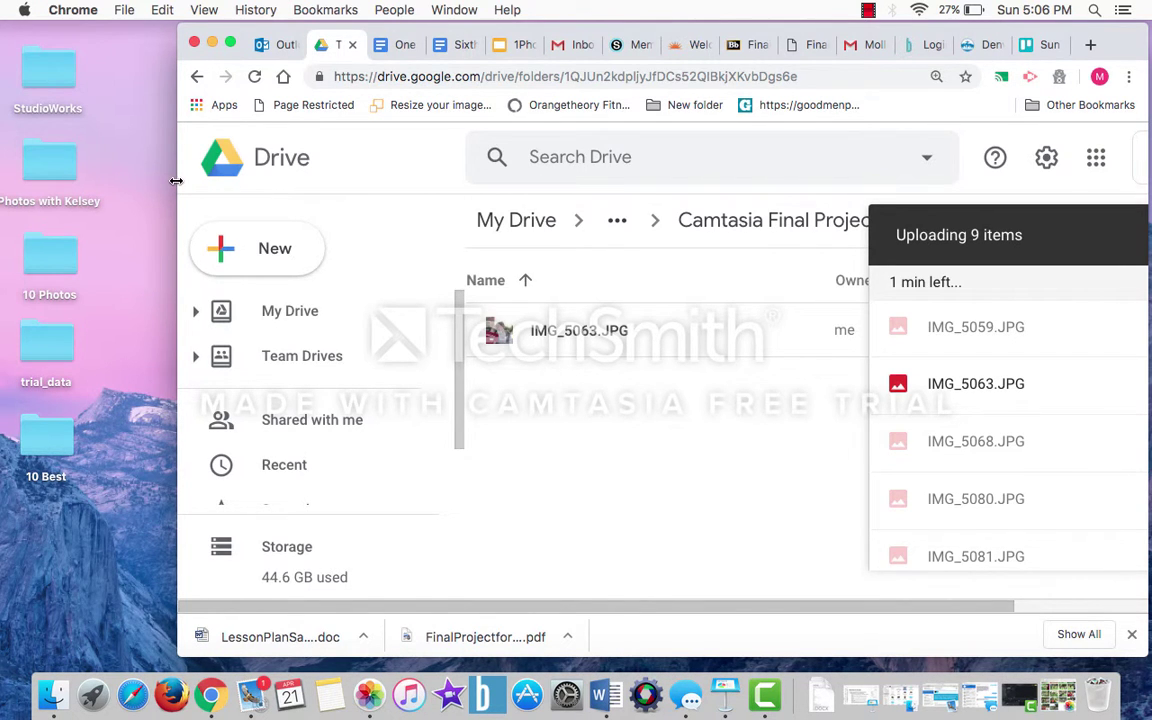
drag(175, 181, 26, 181)
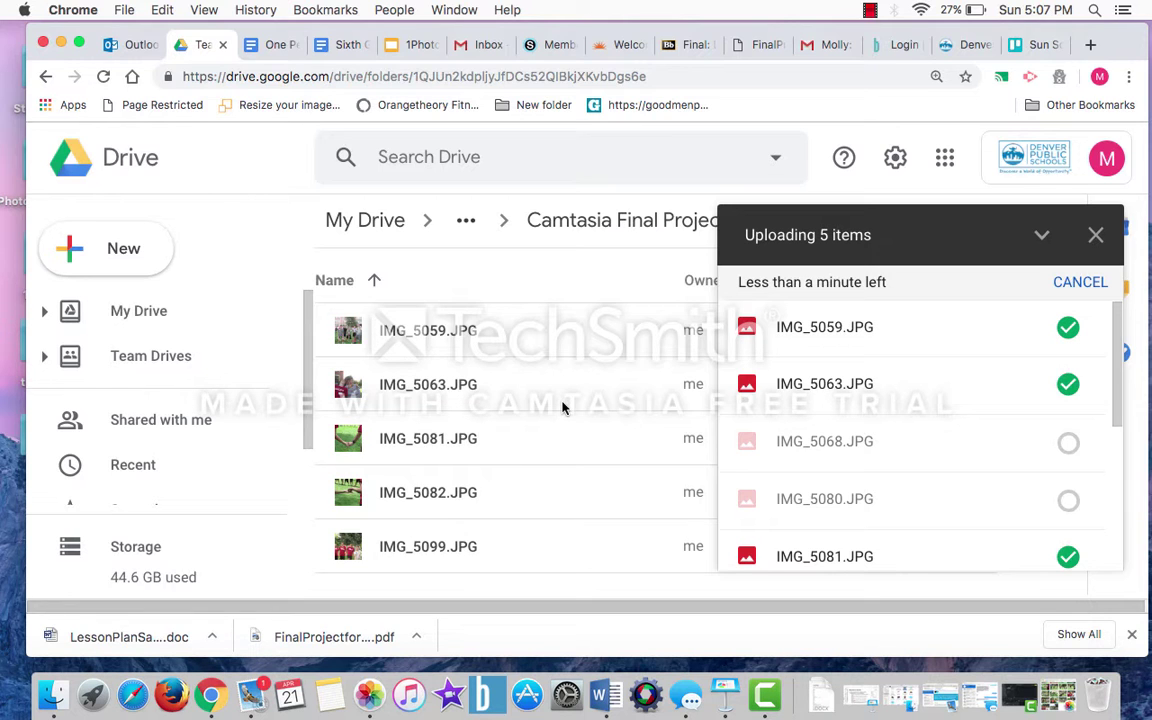
Step: Check the Tips For Photography slide in the 1Photography Day 1 presentation, return to the Team Building folder and dismiss the upload notice
click(402, 45)
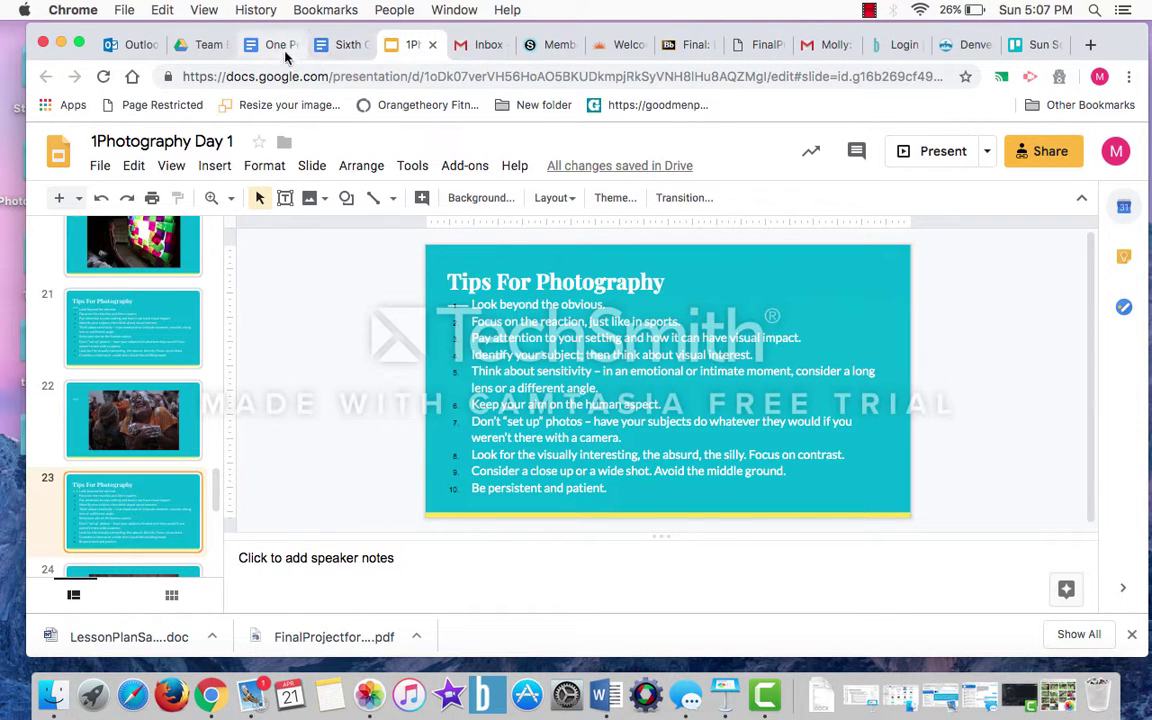
click(201, 45)
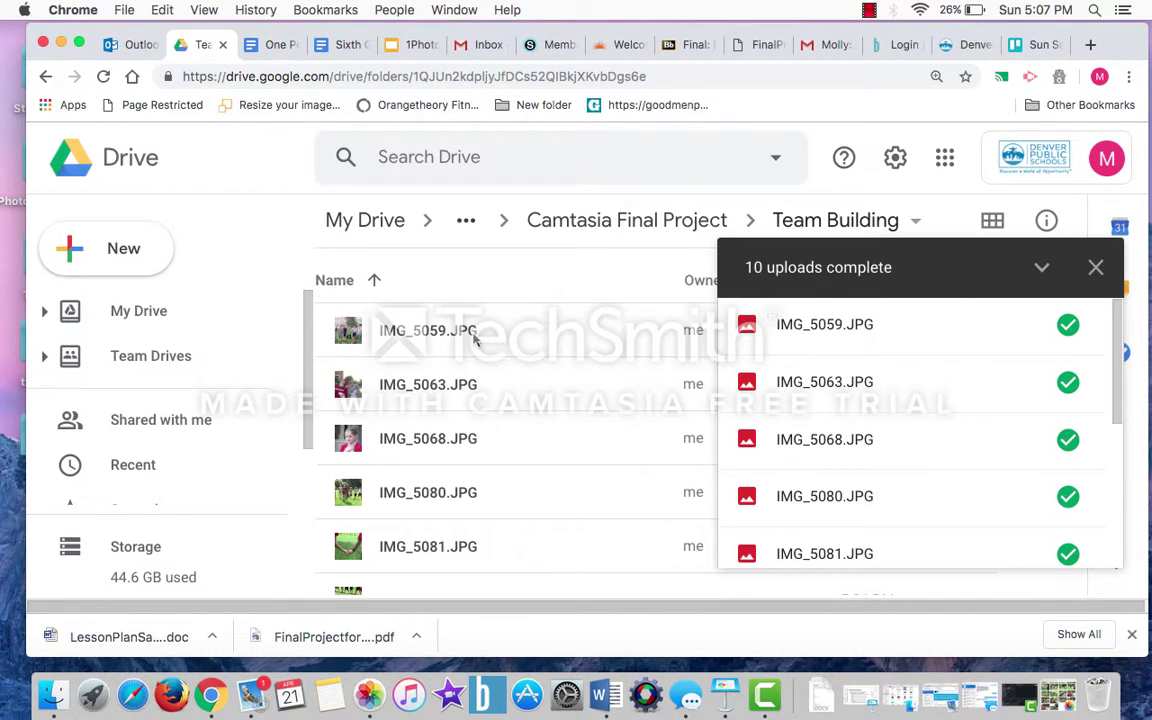
click(1096, 268)
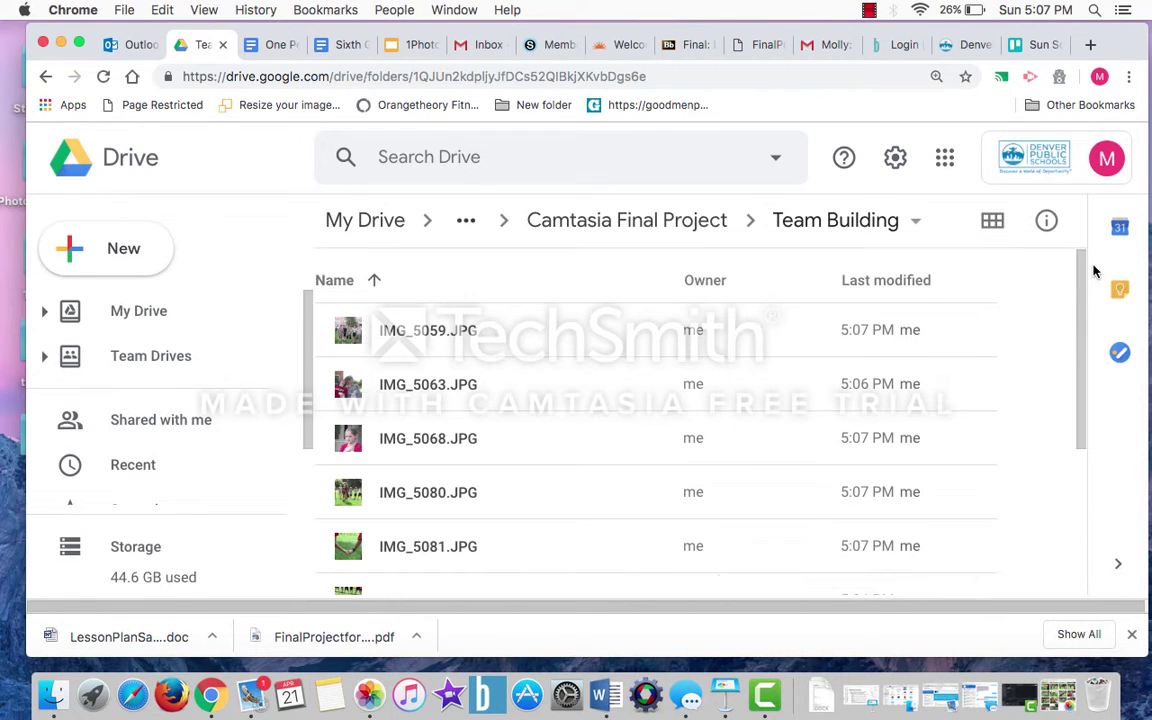
Step: Preview the uploaded photos one after another from IMG_5059.JPG to IMG_5100.JPG, examining their composition, and close the preview
click(396, 340)
double_click(396, 340)
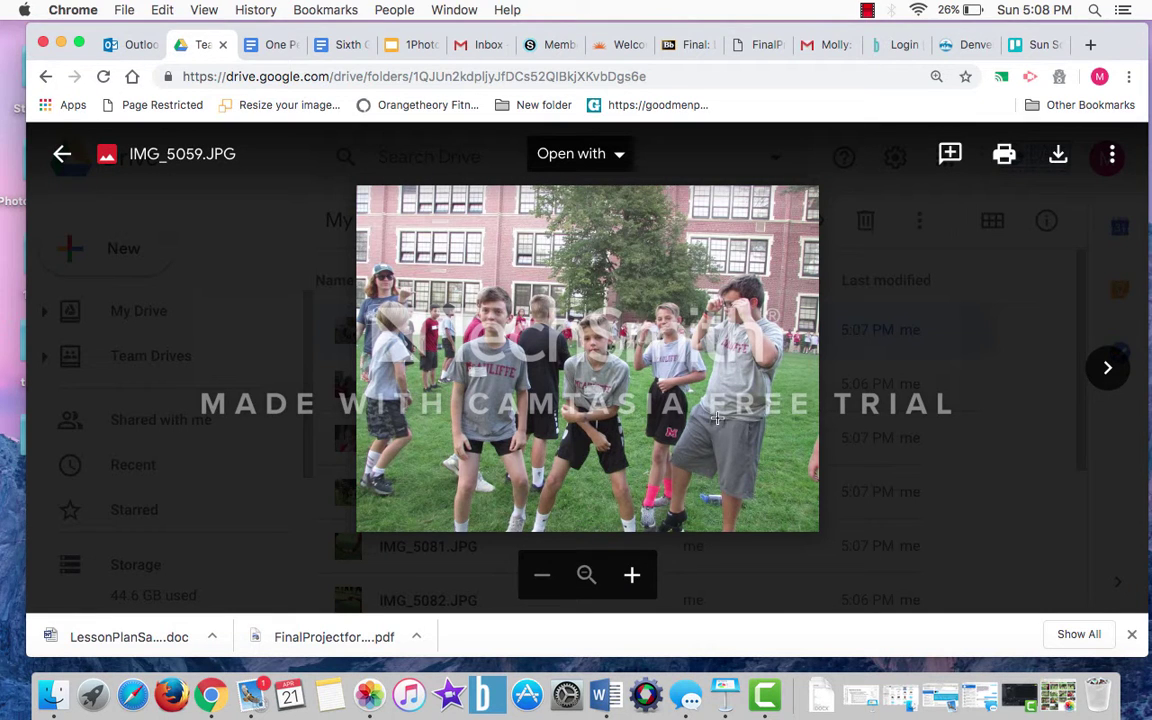
click(1108, 368)
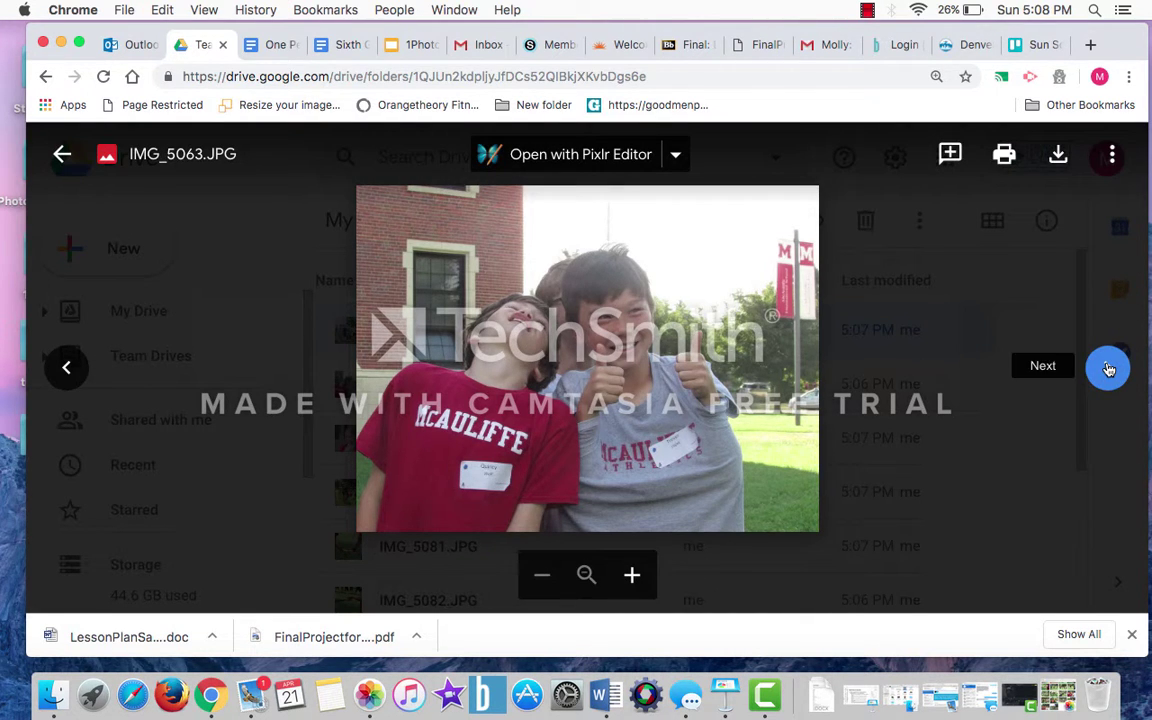
click(1108, 368)
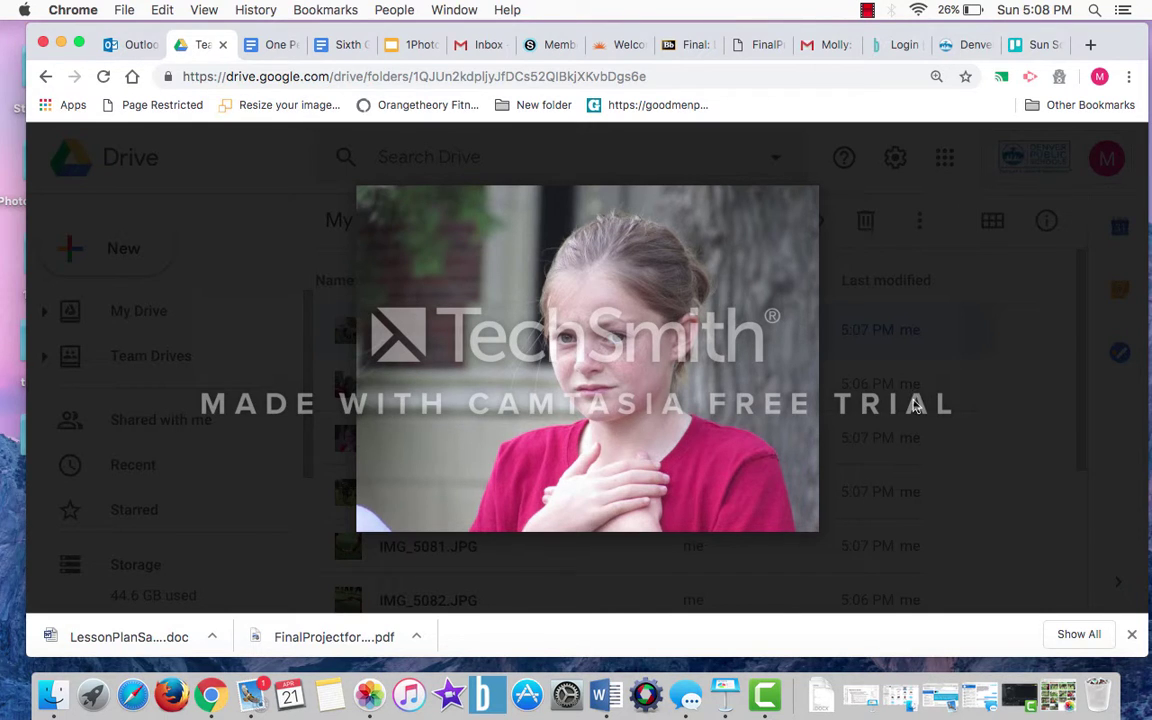
click(1107, 368)
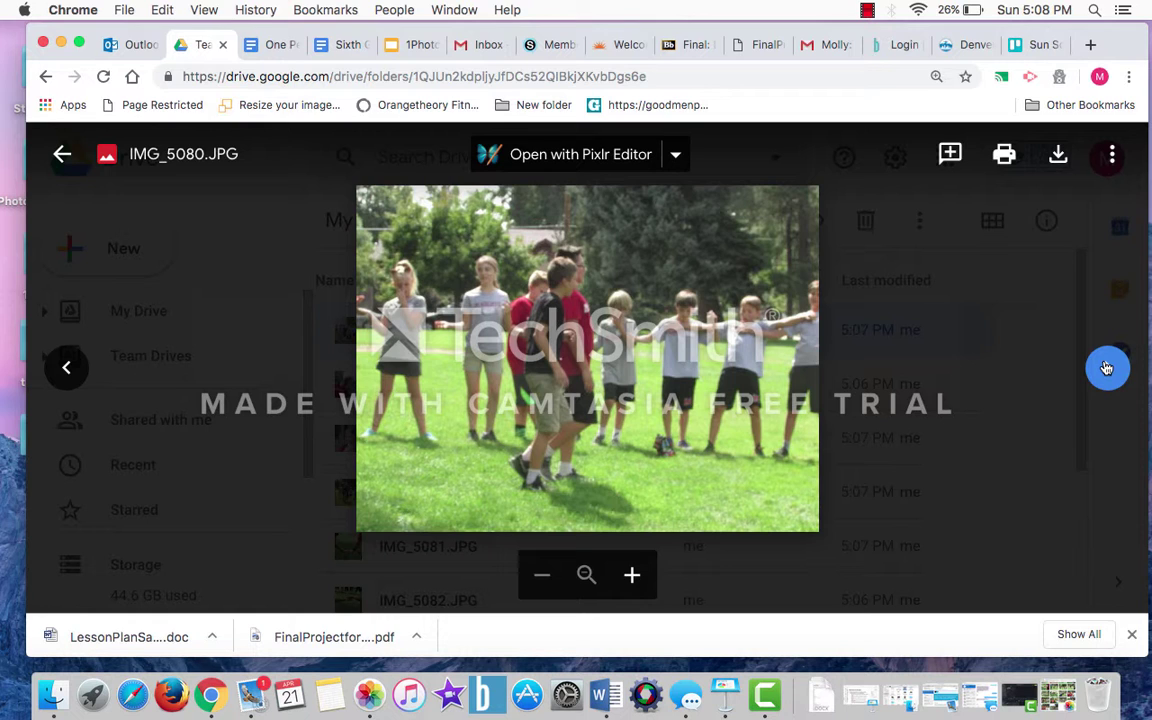
click(1107, 368)
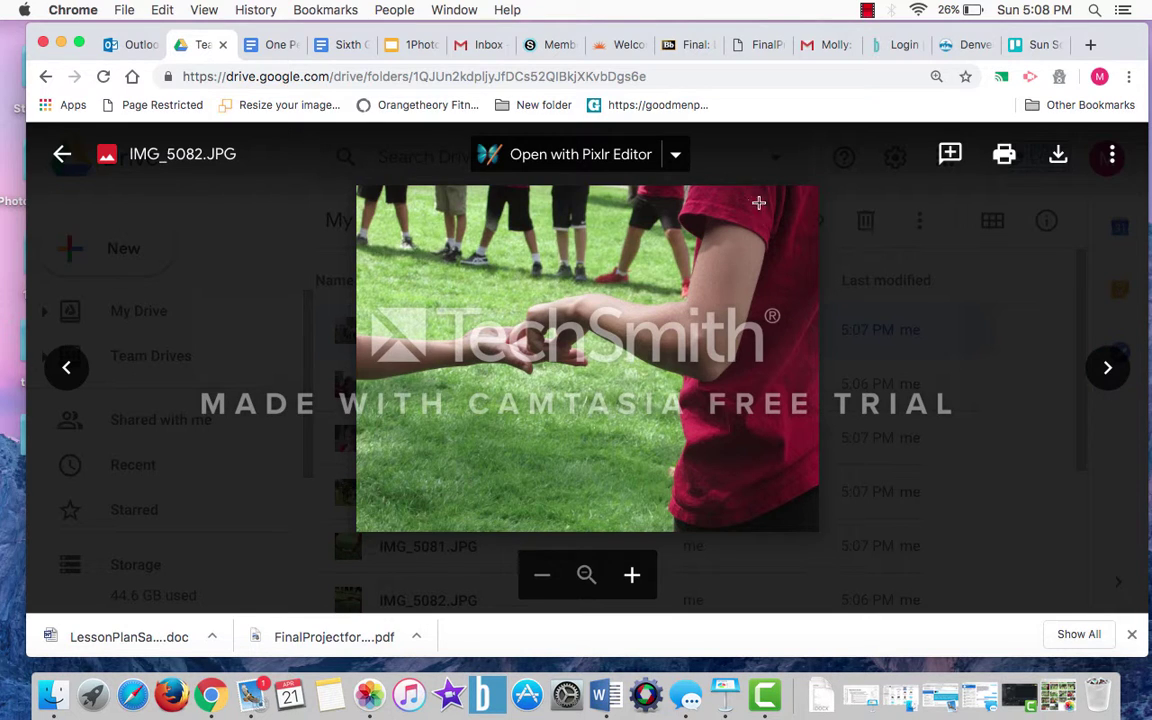
click(1108, 368)
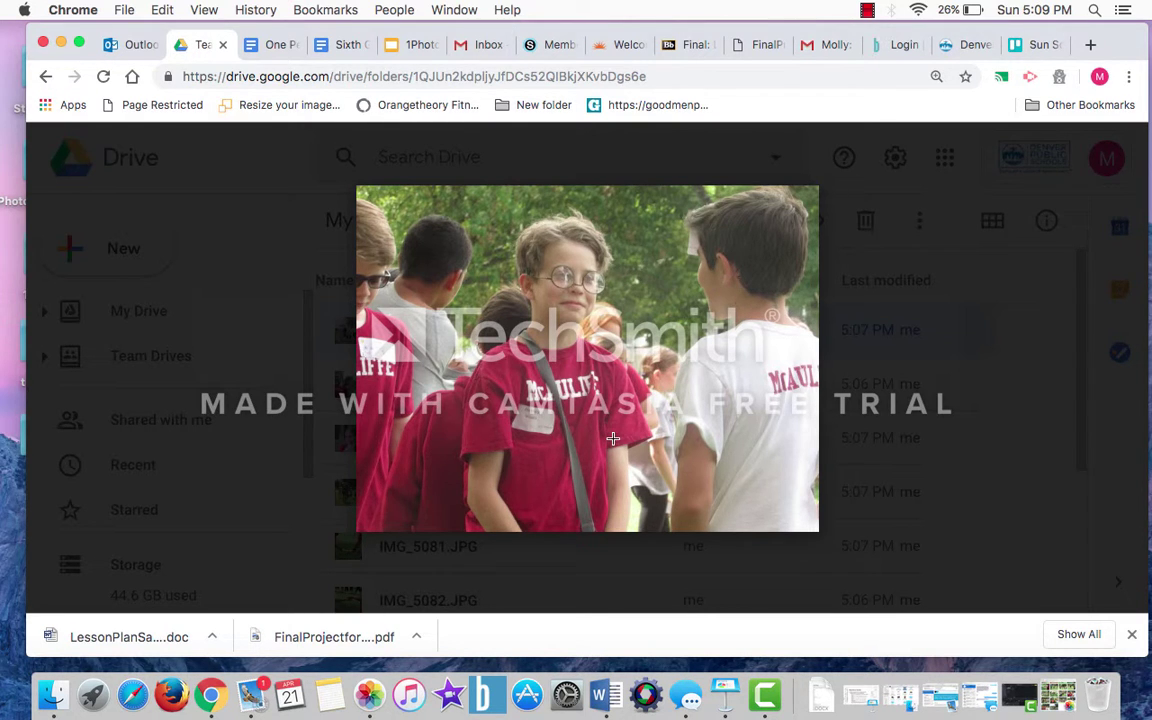
click(1108, 369)
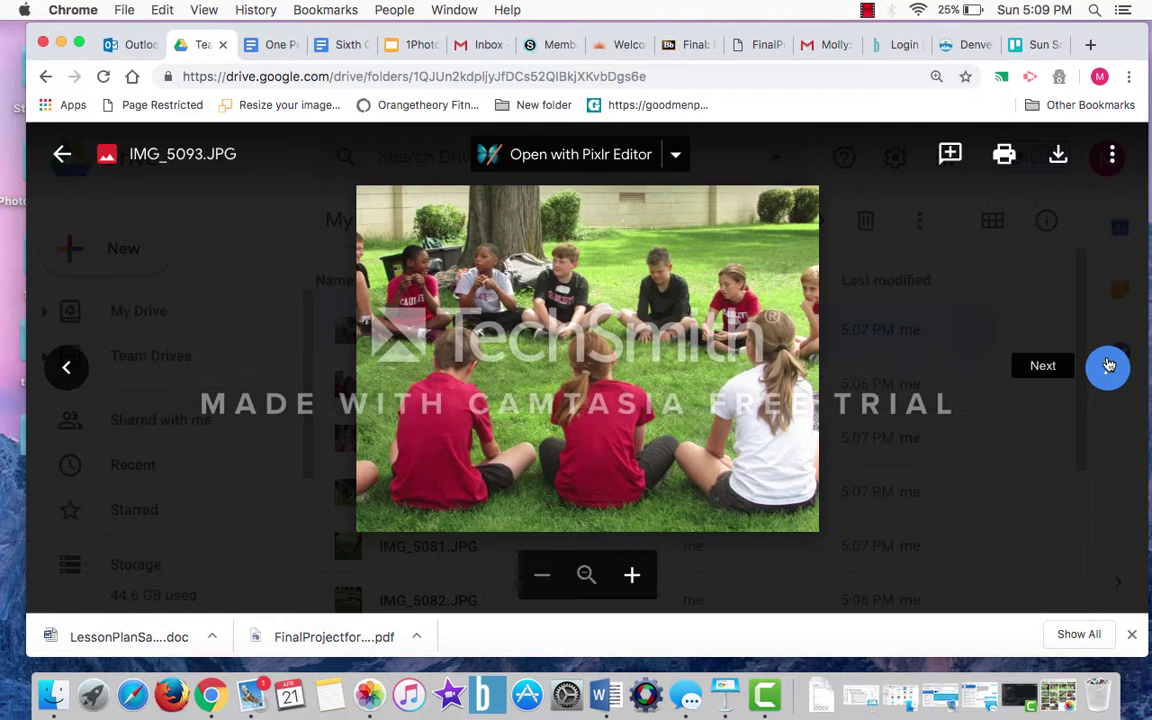
click(1108, 366)
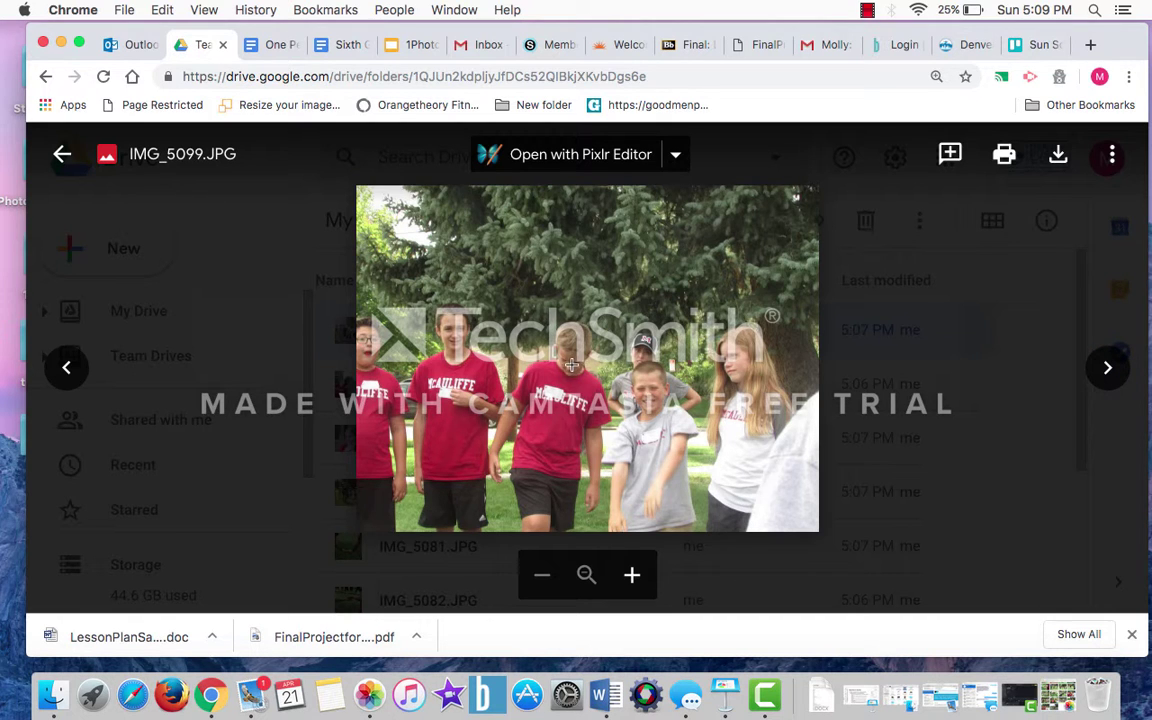
click(1104, 370)
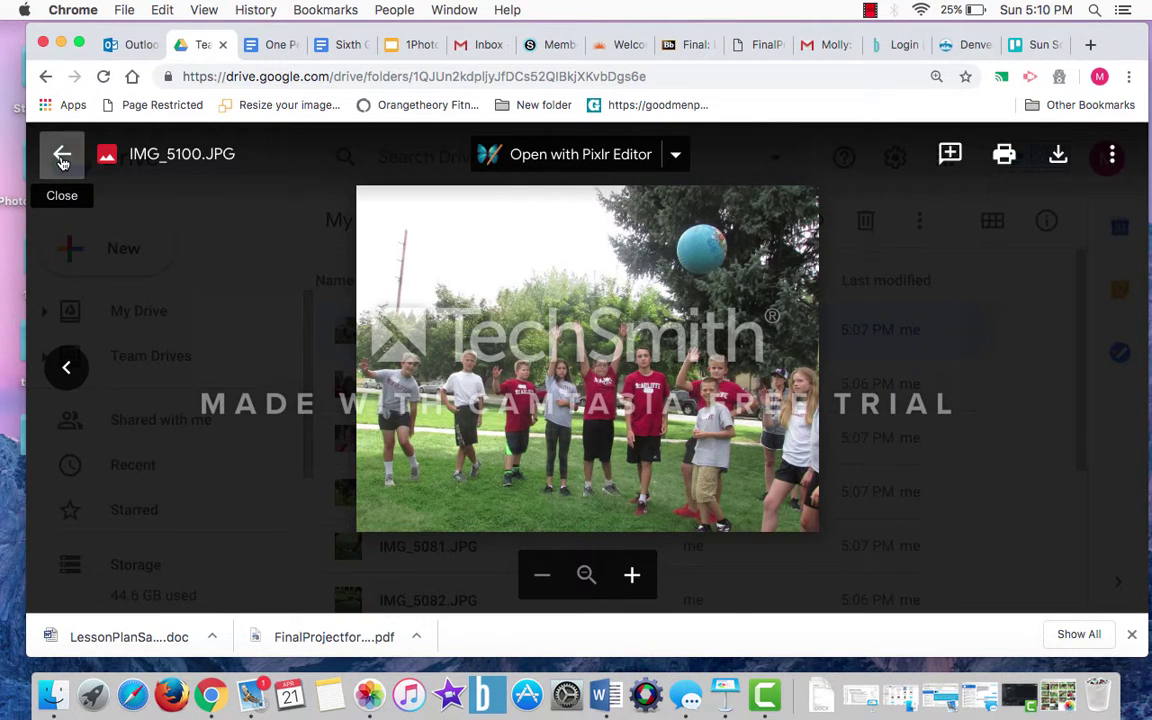
click(61, 158)
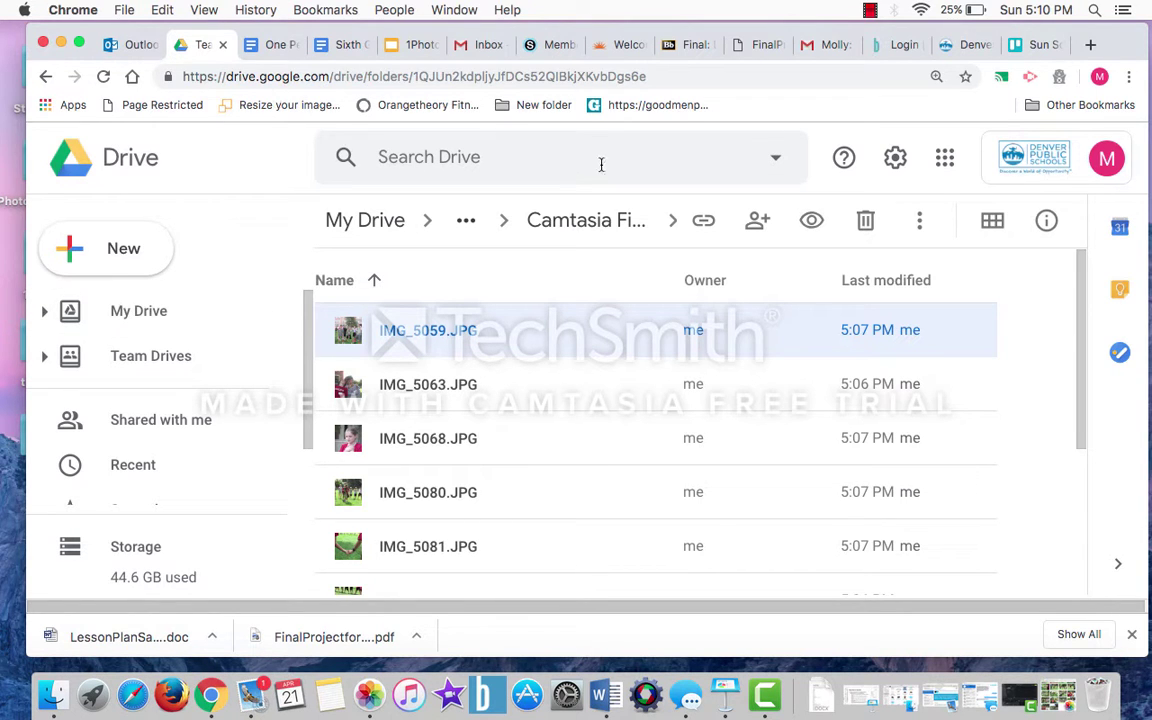
Step: Go back to the Camtasia Final Project folder and open the Sixth Grade Team Building Day document, glancing at the photography tips presentation
click(590, 222)
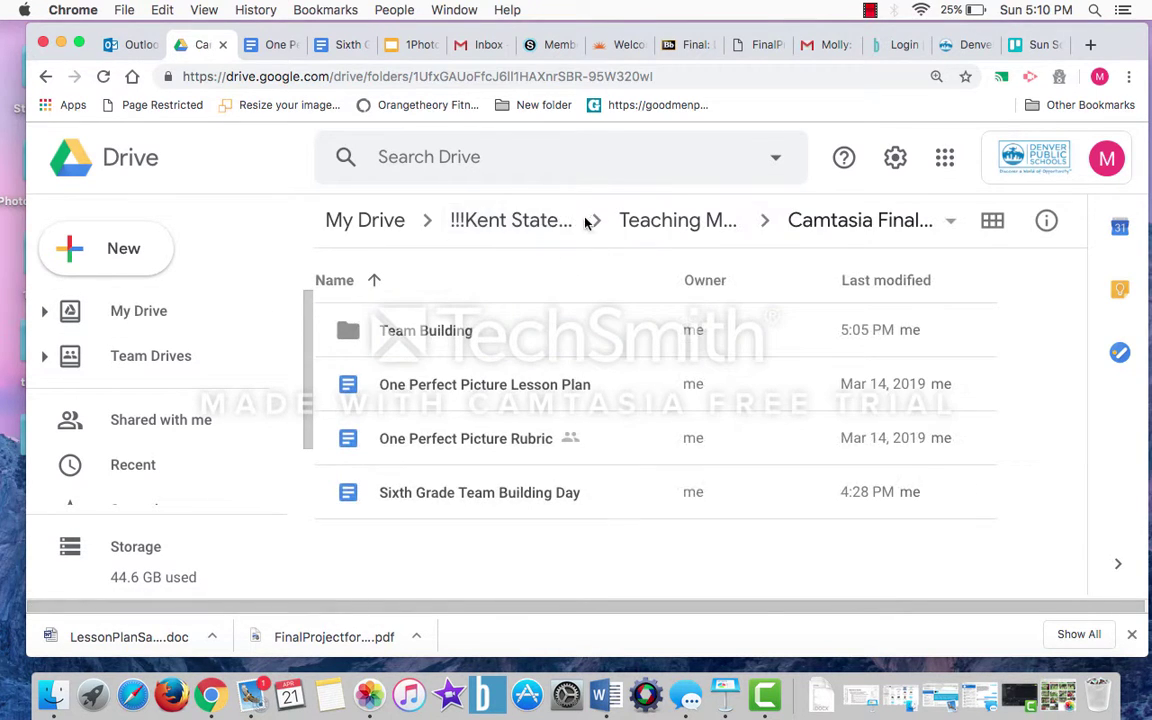
double_click(457, 492)
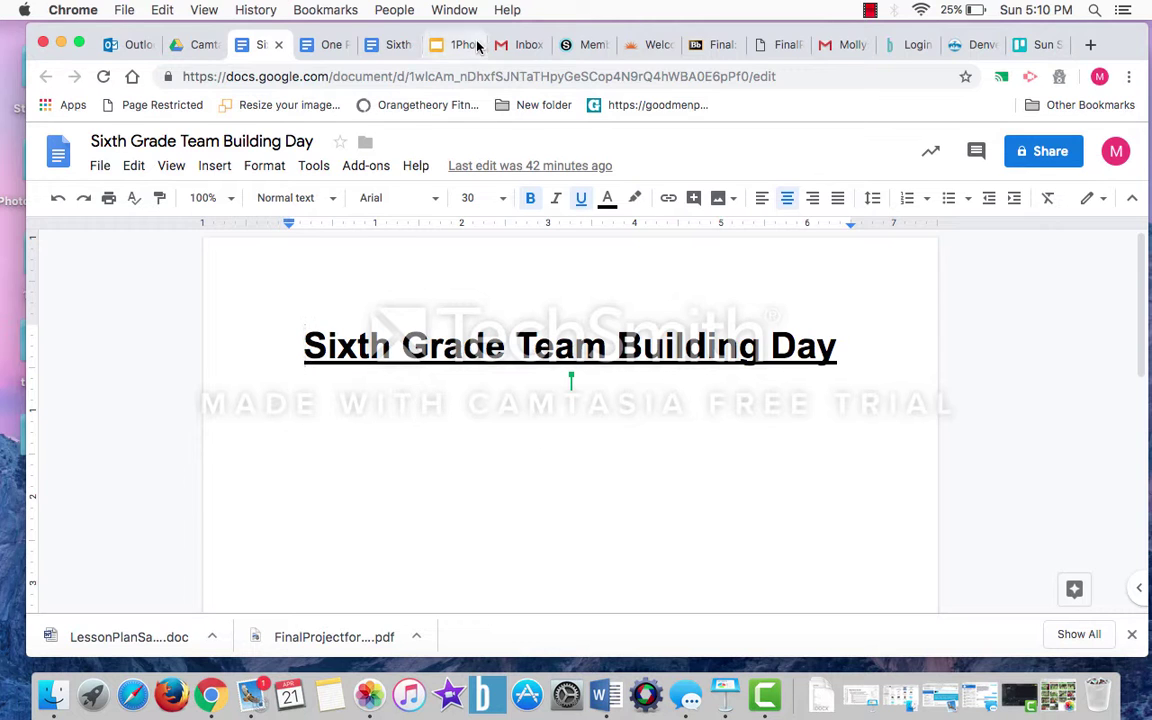
click(446, 46)
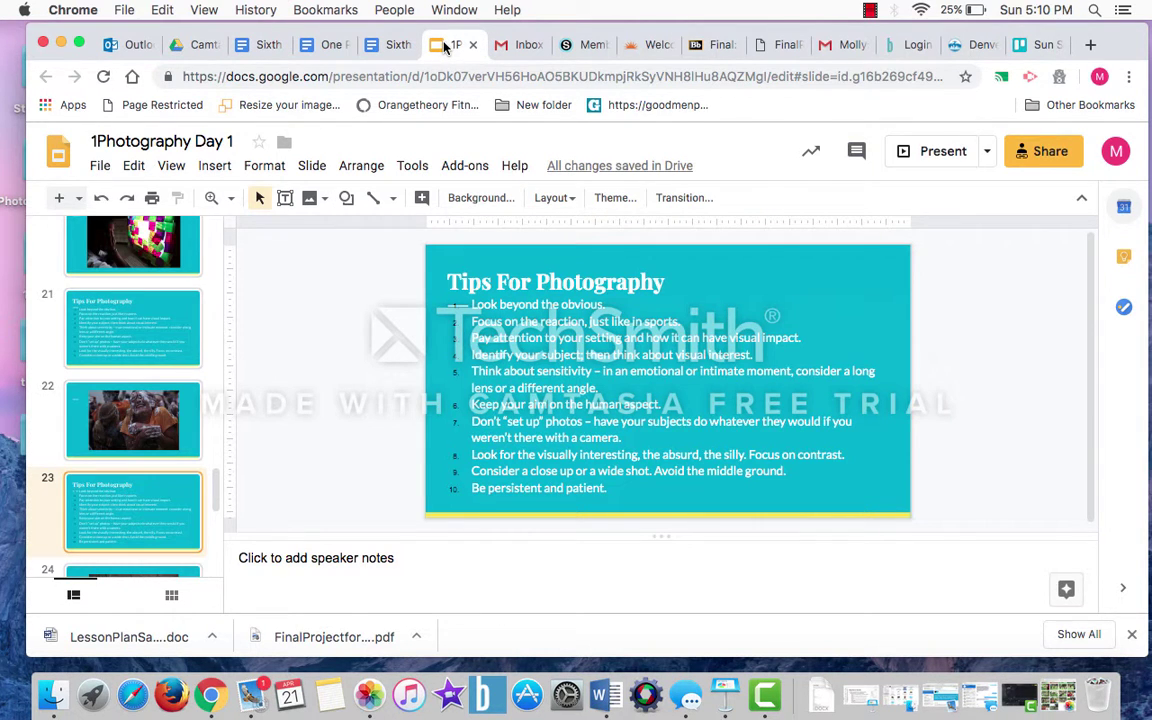
click(260, 48)
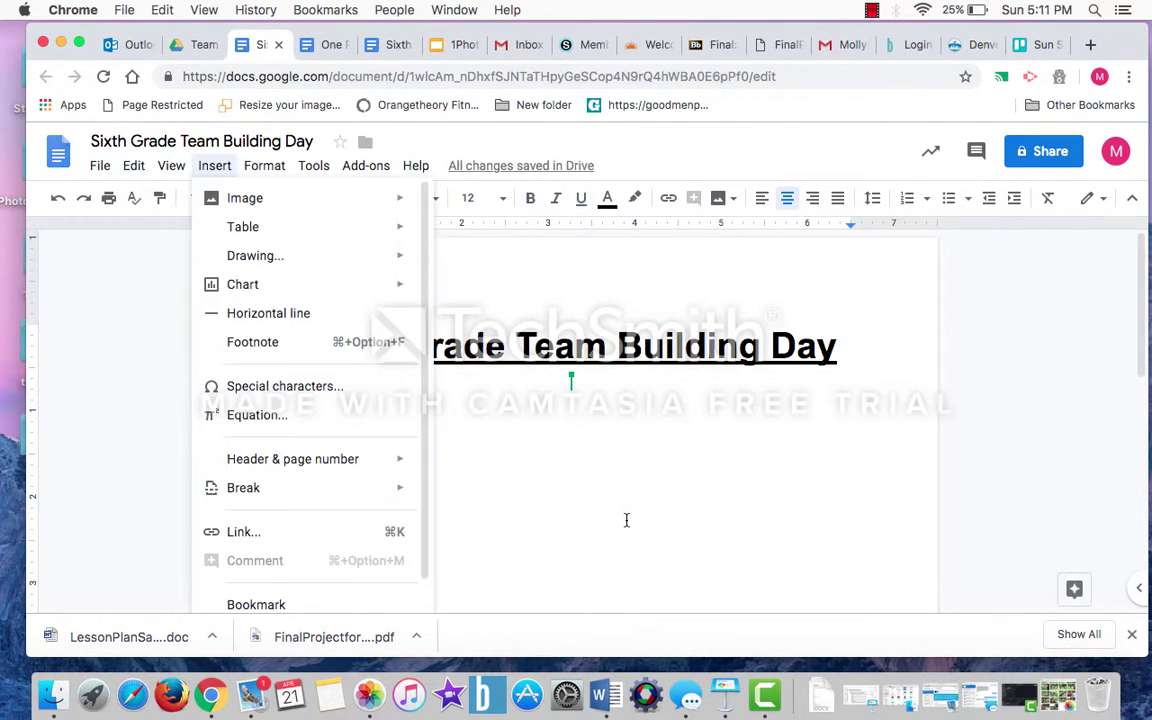
Step: Start inserting an image from Google Drive below the document title and look through the recent photos
key(Escape)
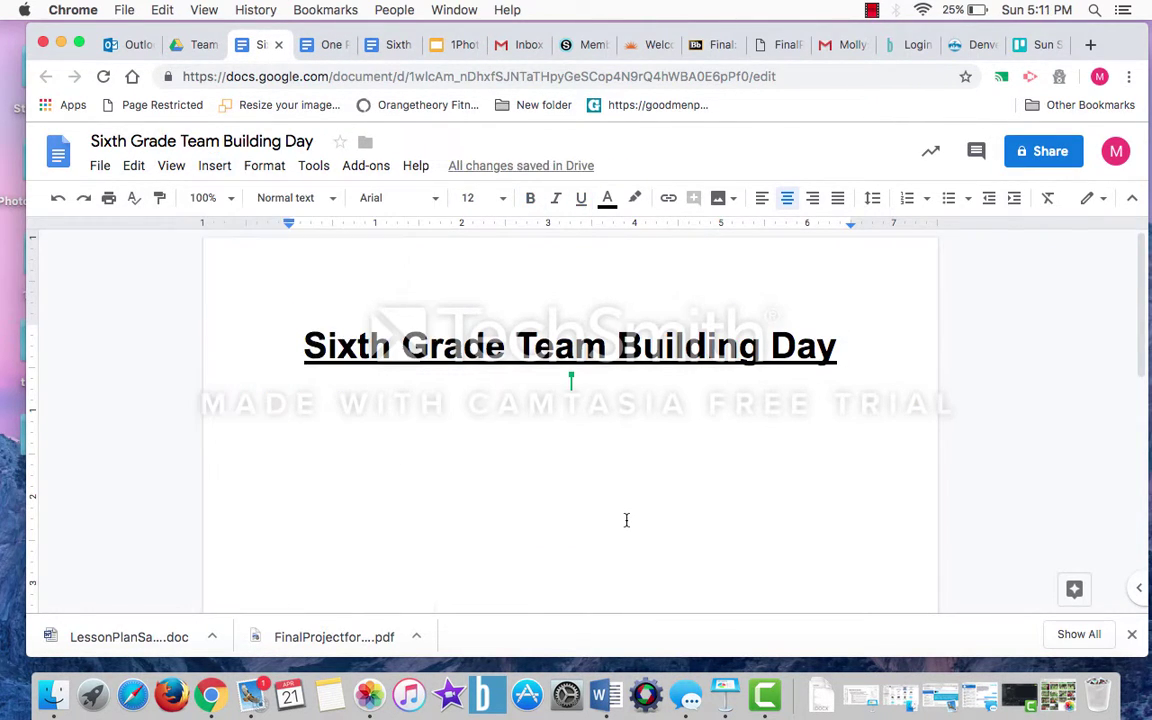
click(213, 166)
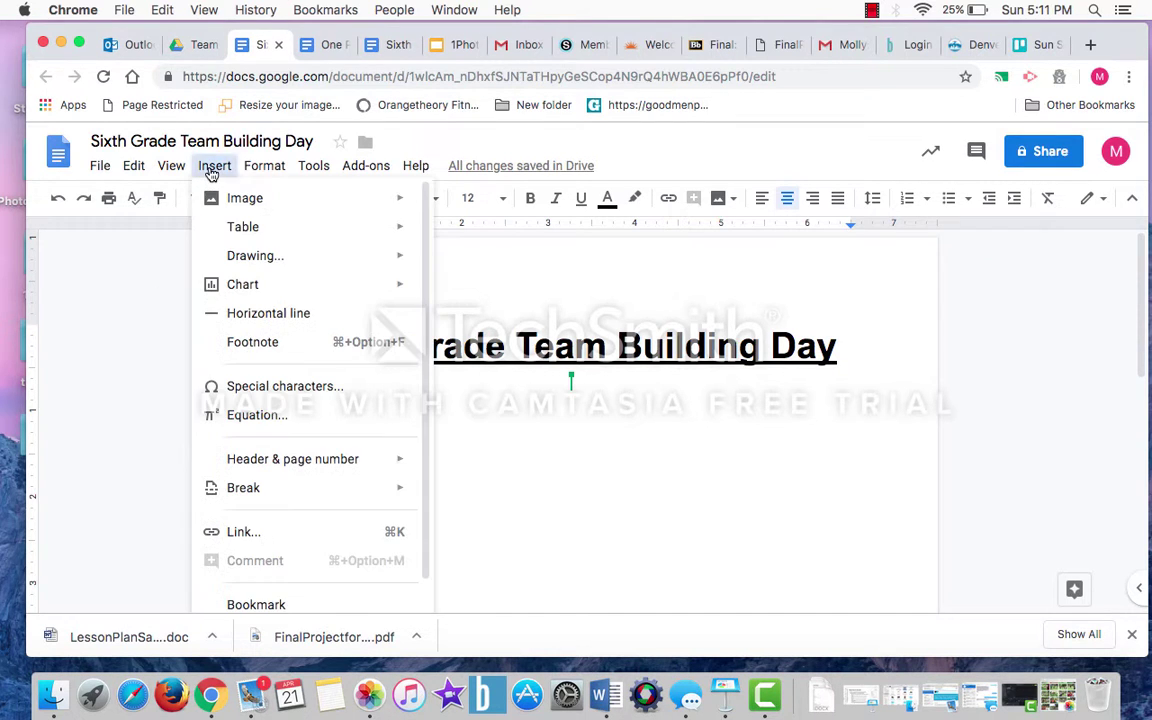
mouse_move(264, 166)
mouse_move(214, 166)
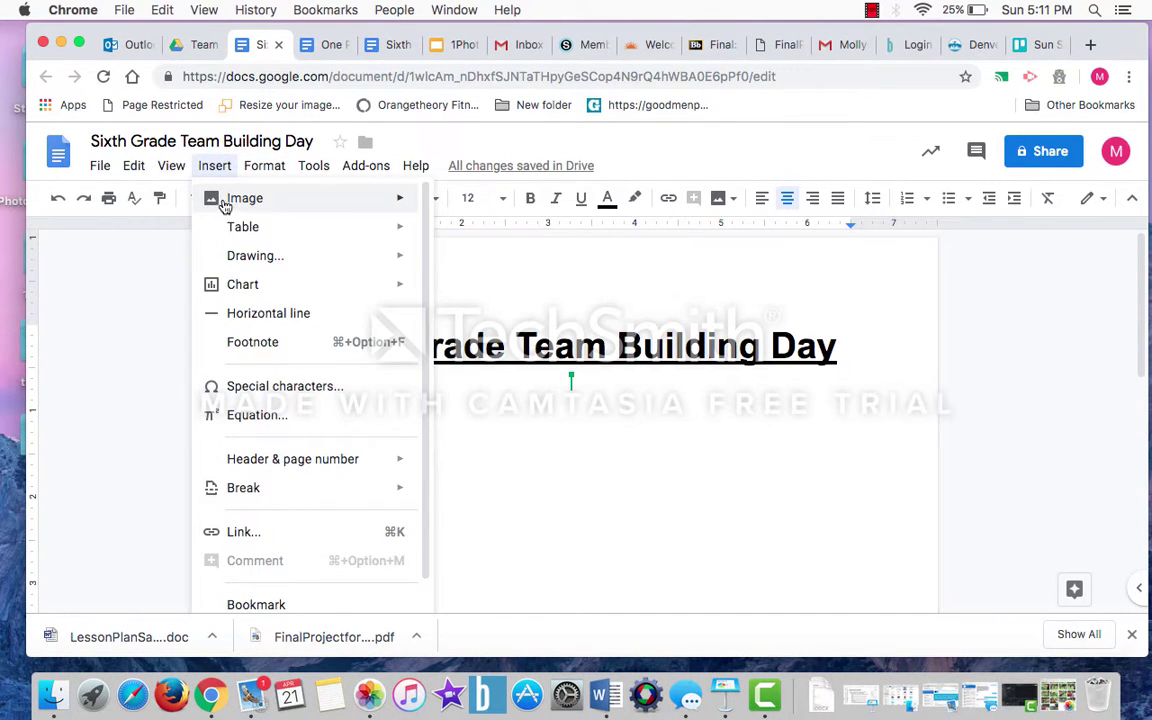
mouse_move(232, 199)
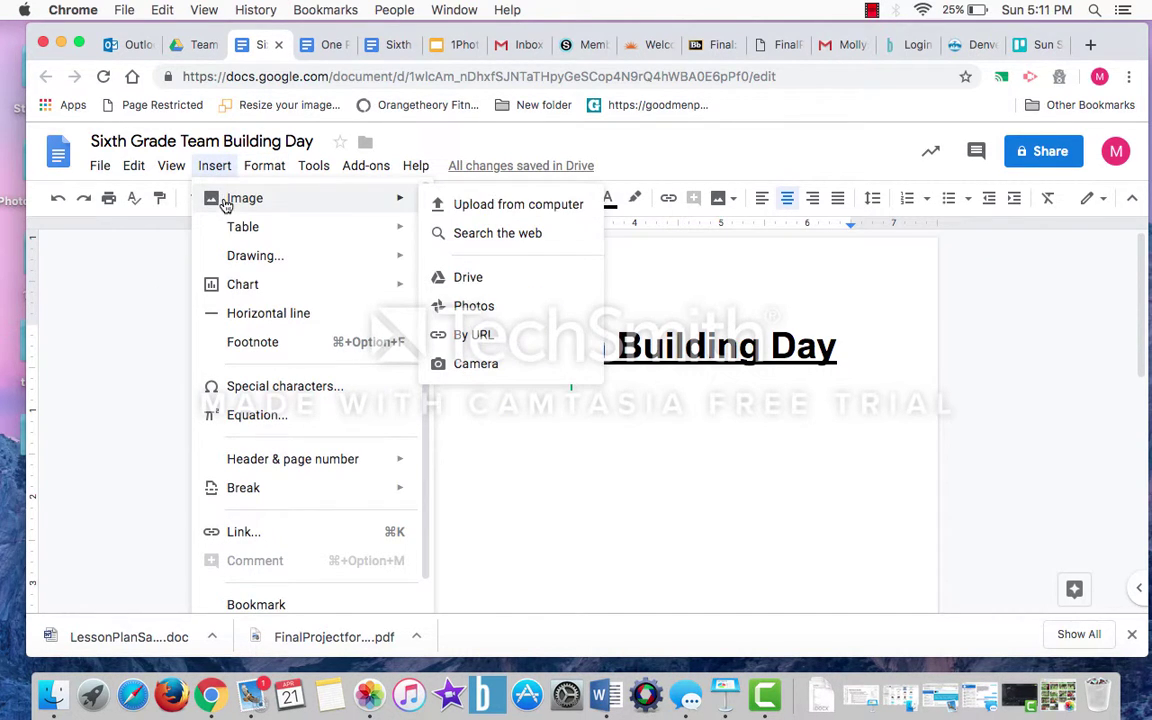
click(468, 287)
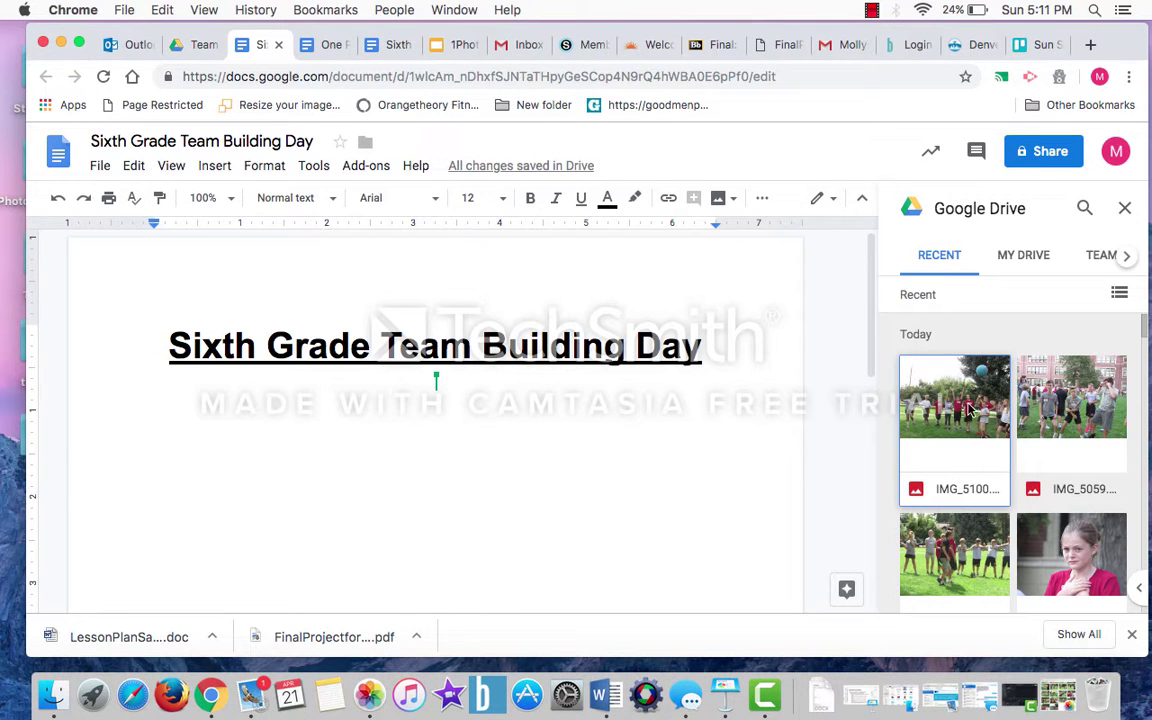
scroll(1050, 545, down, 5)
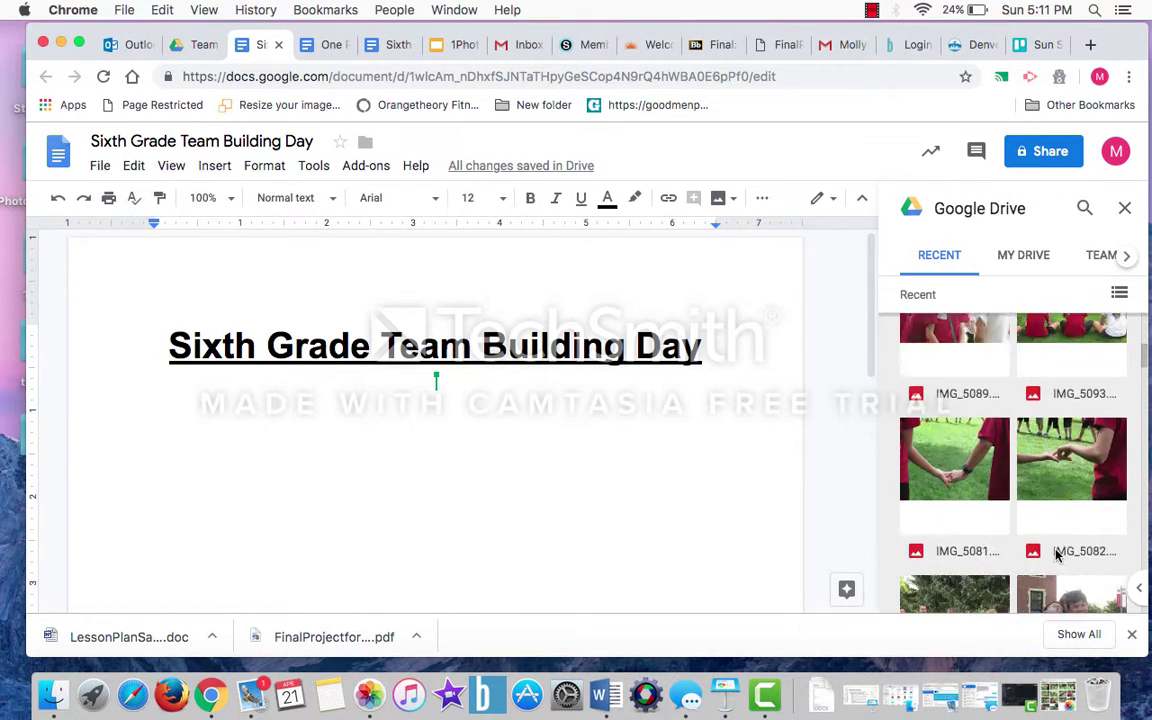
scroll(1056, 555, up, 5)
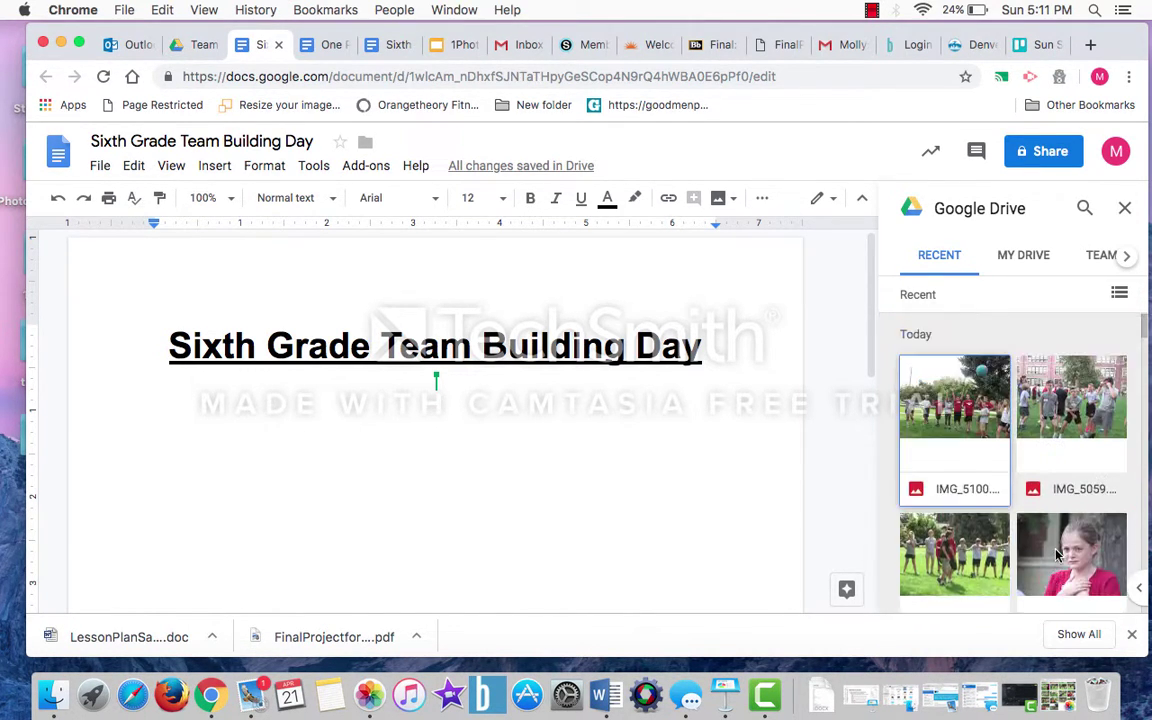
Step: Insert the recent Drive photo IMG_5100 beneath the Sixth Grade Team Building Day title
click(953, 432)
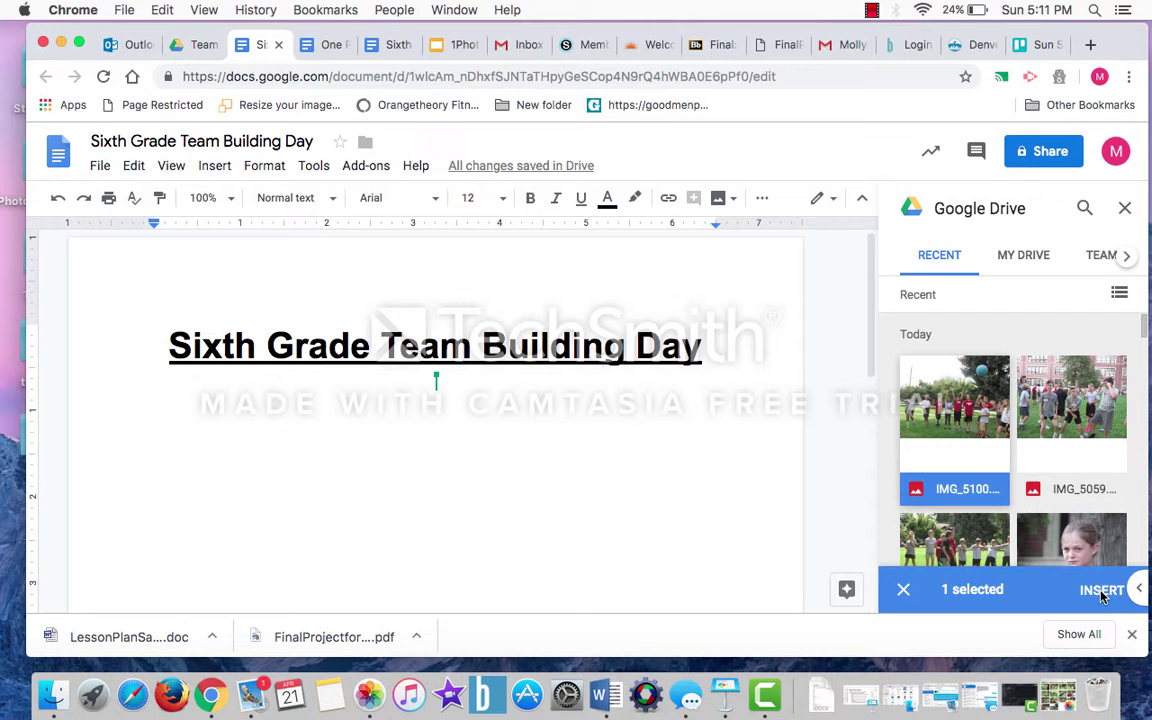
scroll(557, 508, down, 10)
scroll(557, 508, up, 10)
key(Return)
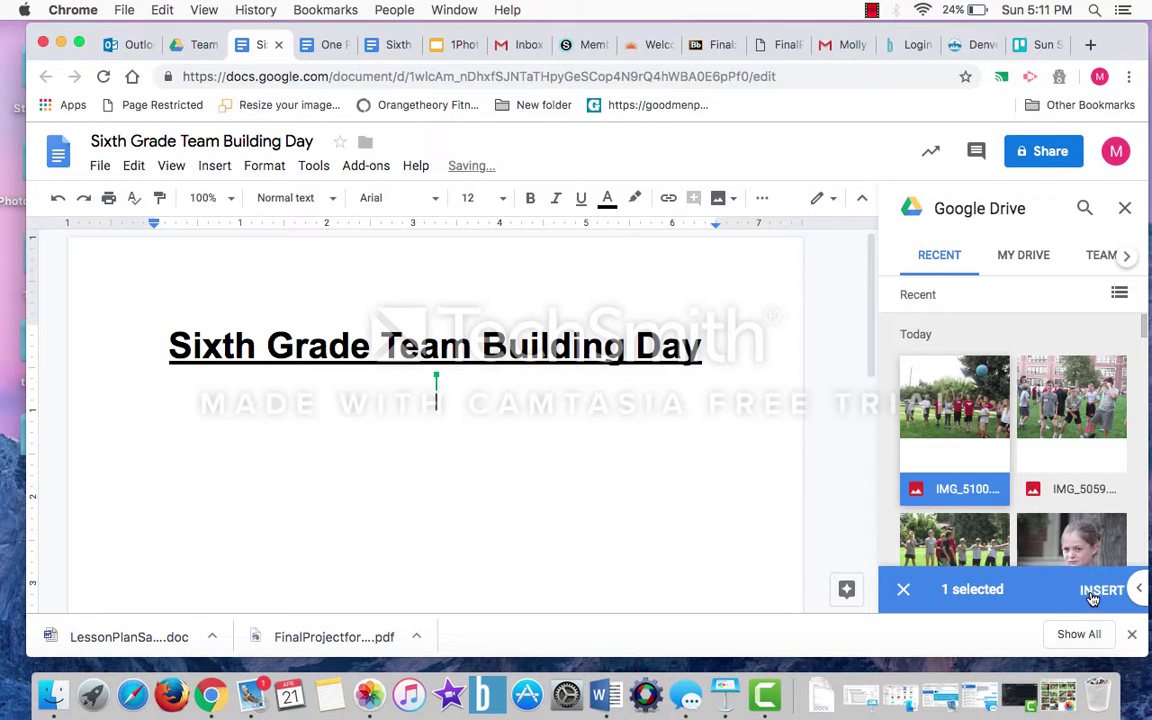
click(916, 420)
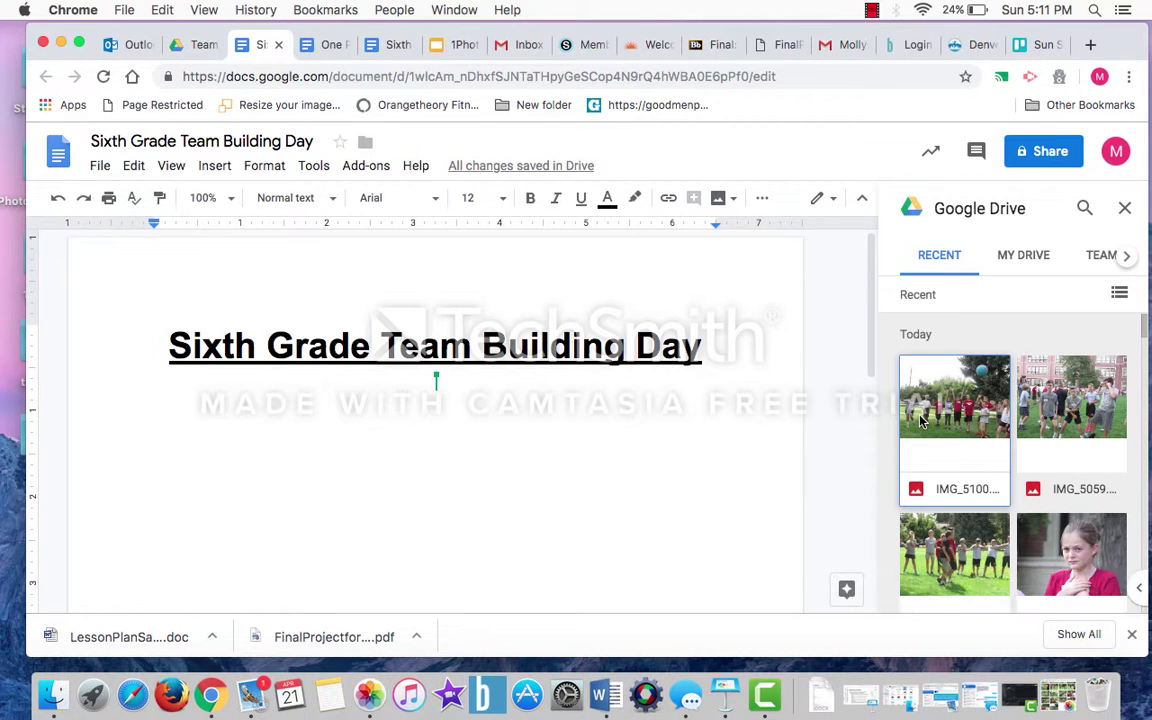
click(972, 447)
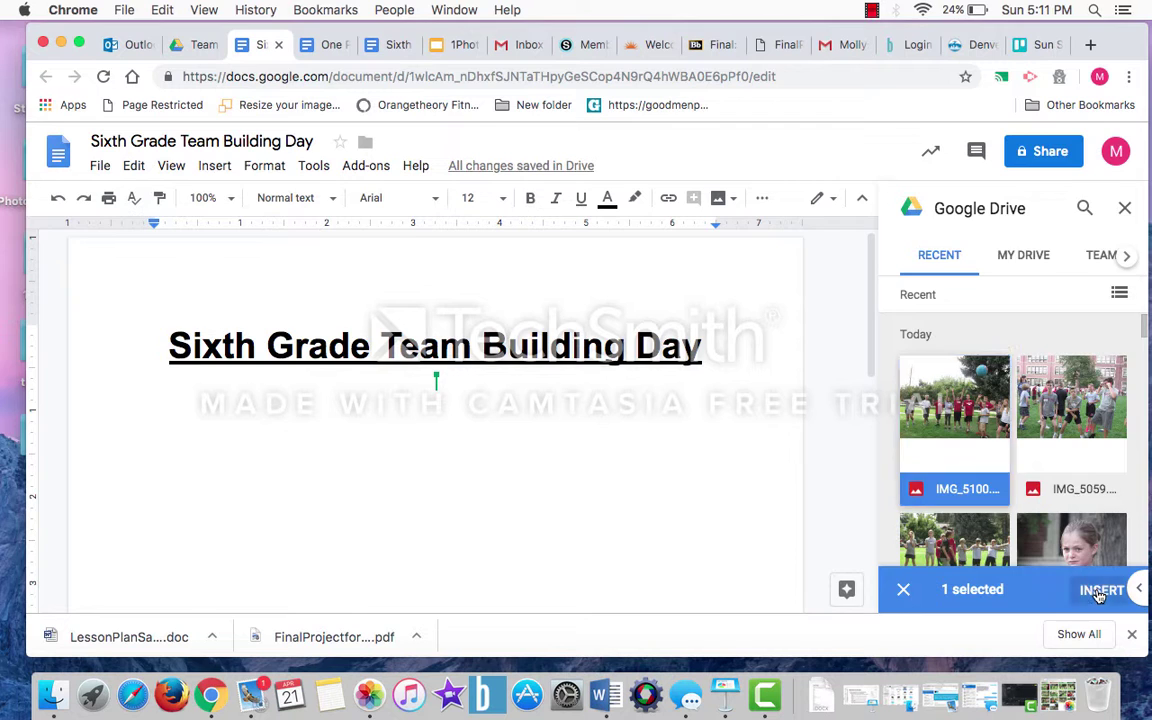
click(1098, 589)
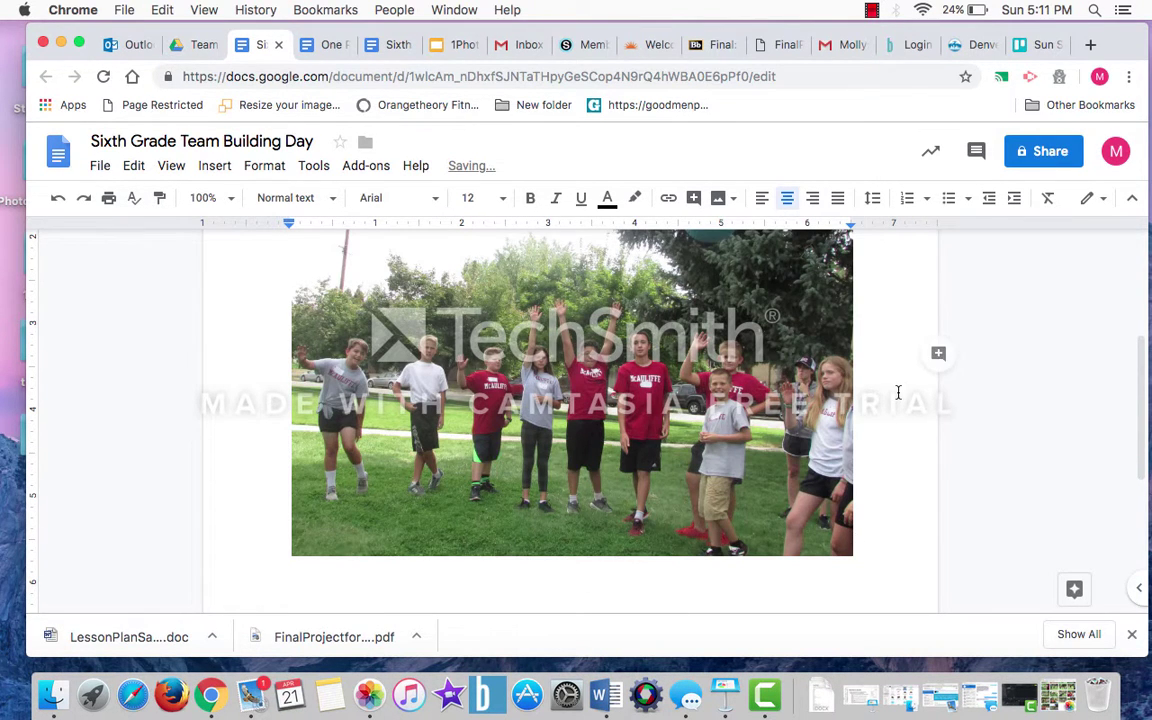
Step: Shrink the inserted group photo proportionally to about 4.9 inches wide, keeping it centred below the title
scroll(897, 393, up, 5)
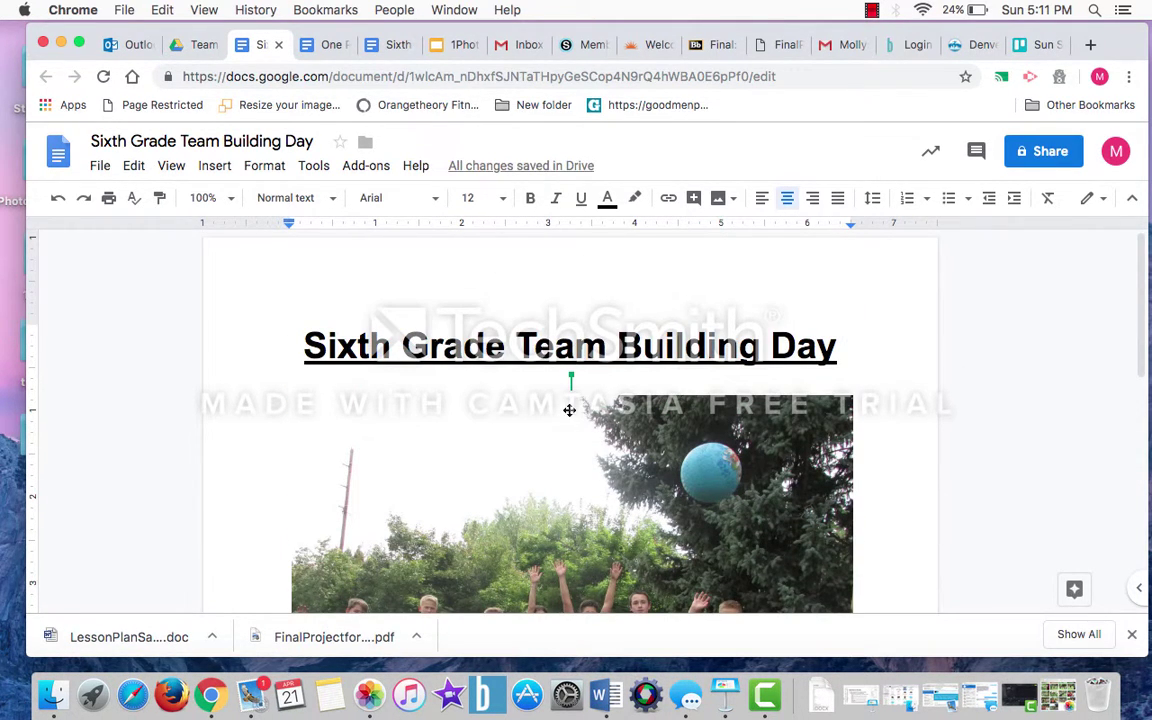
scroll(893, 453, down, 5)
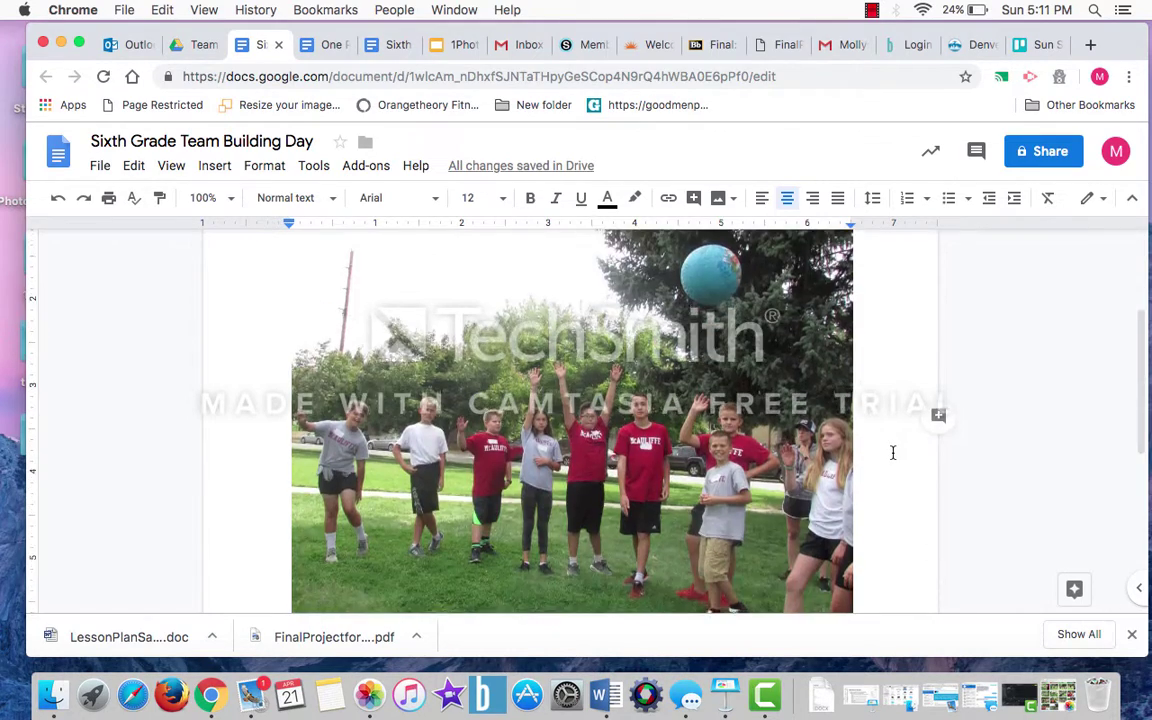
scroll(893, 453, up, 4)
scroll(893, 453, down, 5)
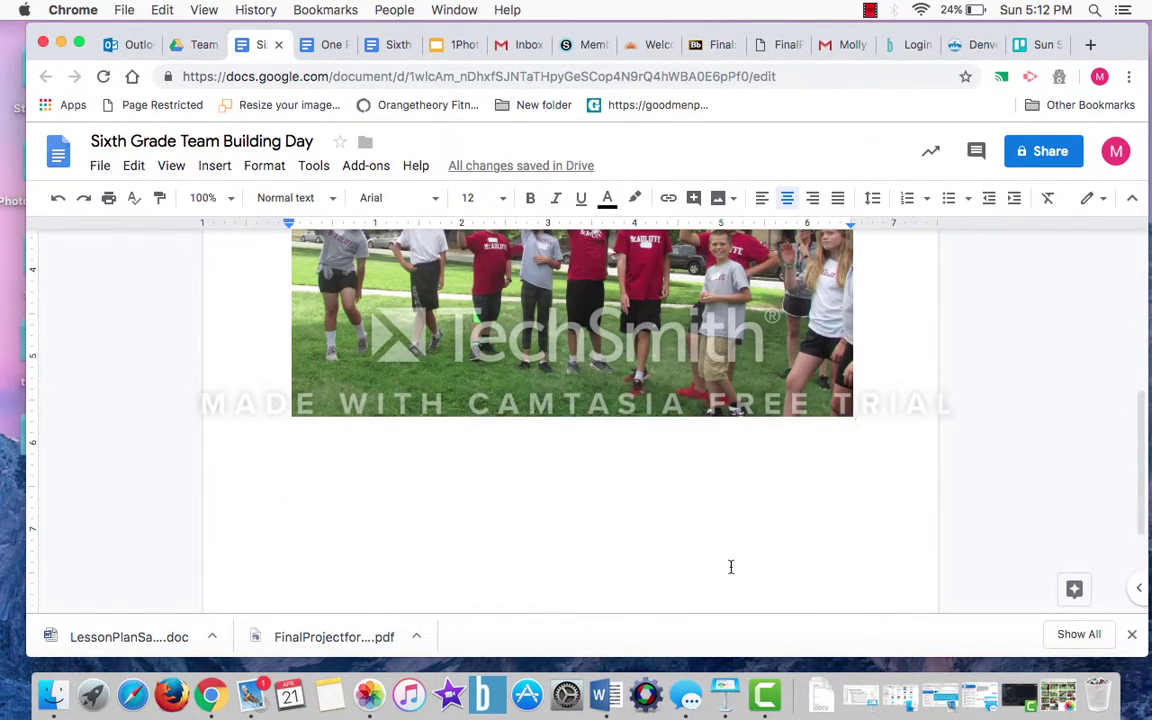
scroll(630, 522, up, 5)
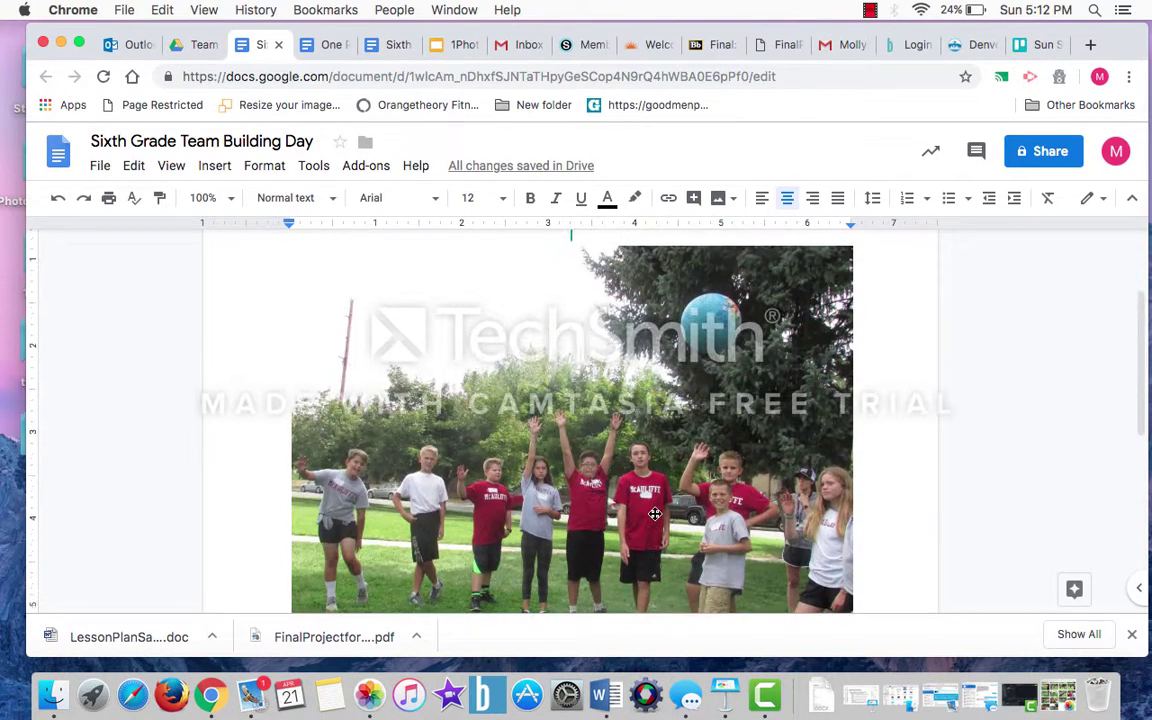
scroll(889, 498, down, 4)
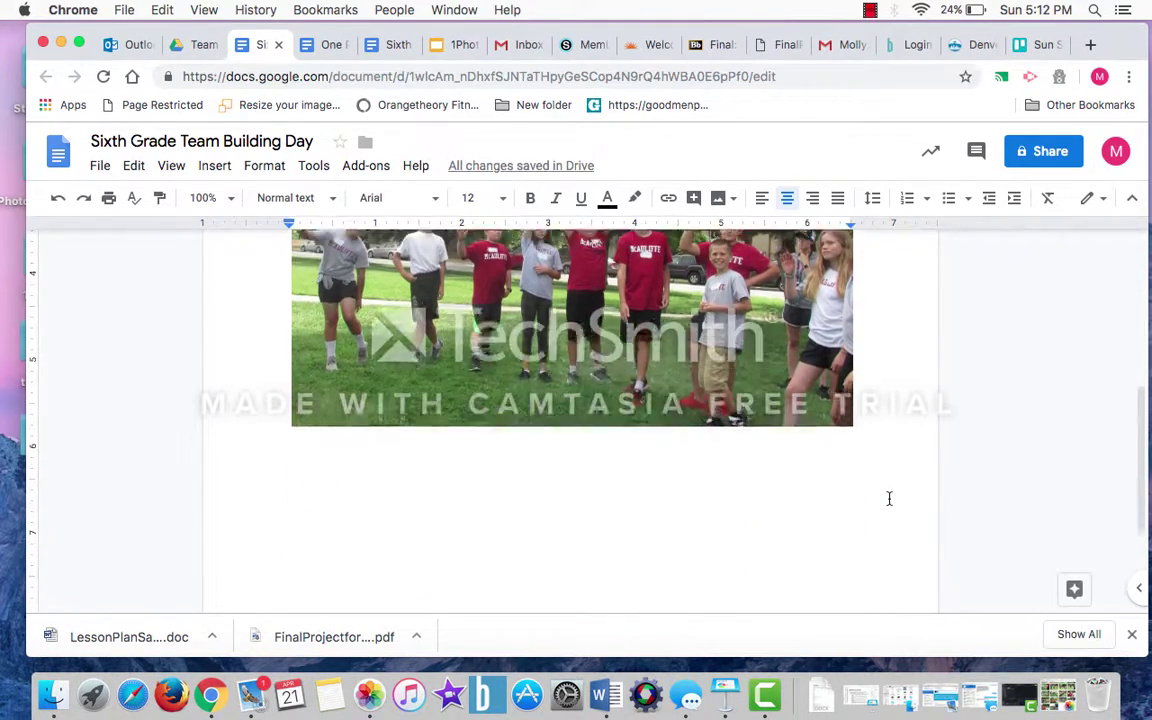
scroll(845, 400, up, 4)
click(594, 528)
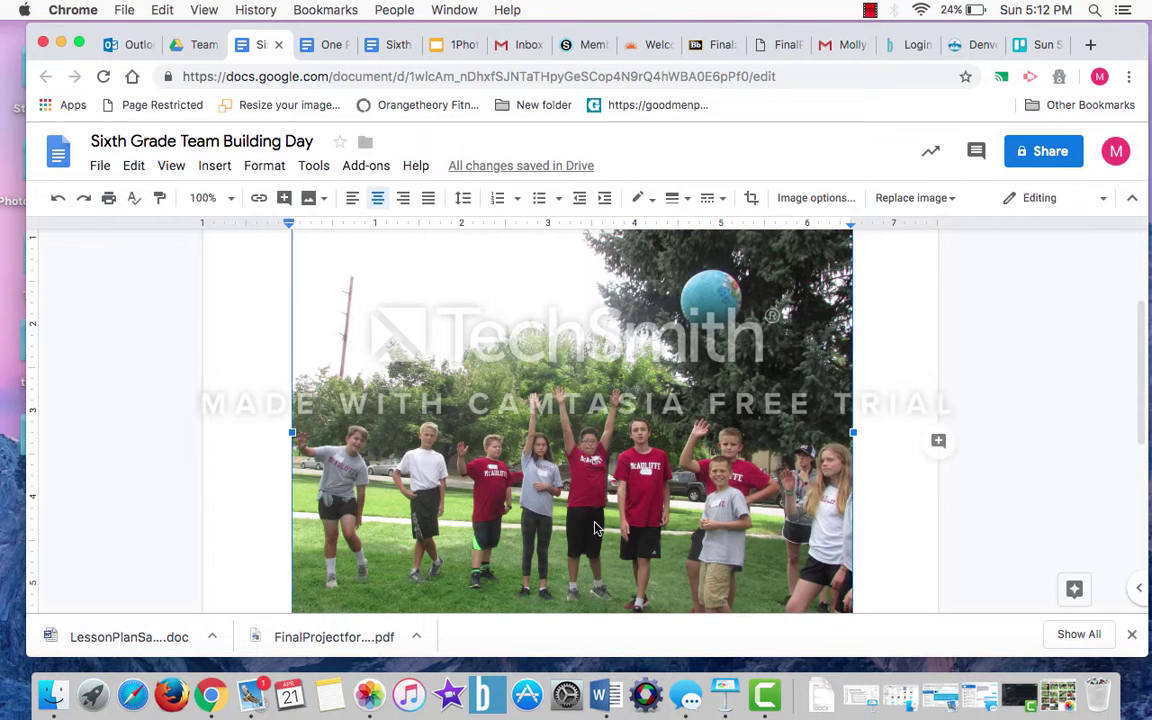
scroll(890, 550, down, 3)
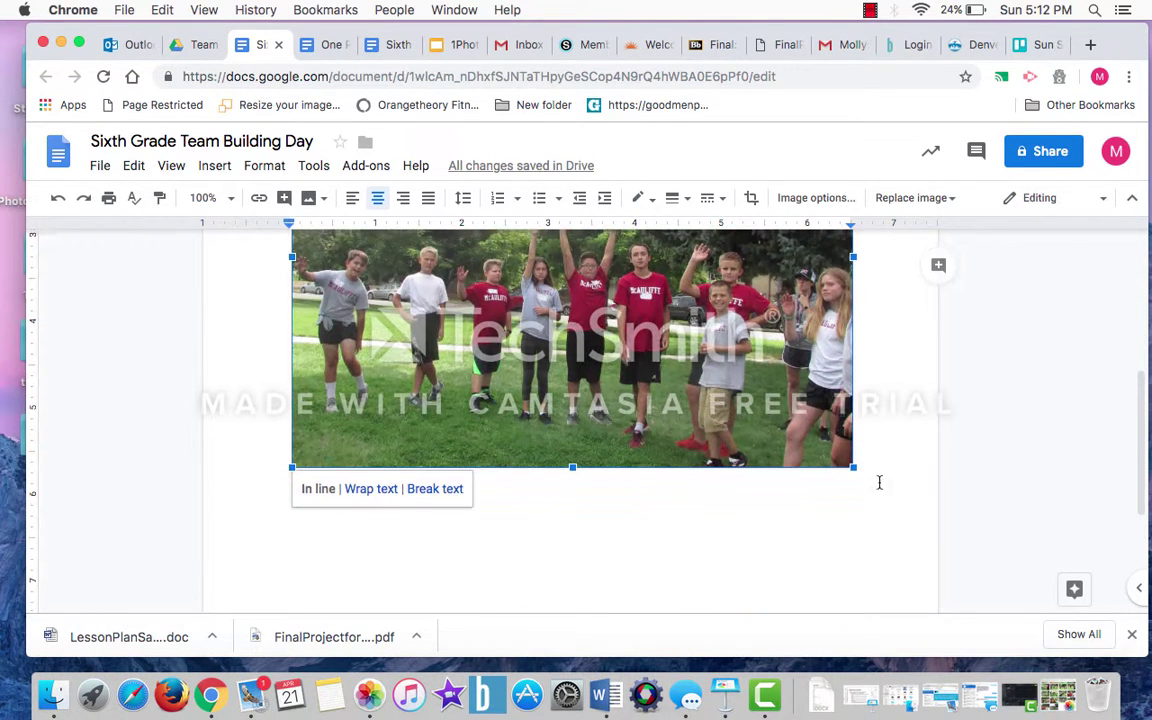
drag(855, 469, 650, 337)
scroll(905, 457, up, 5)
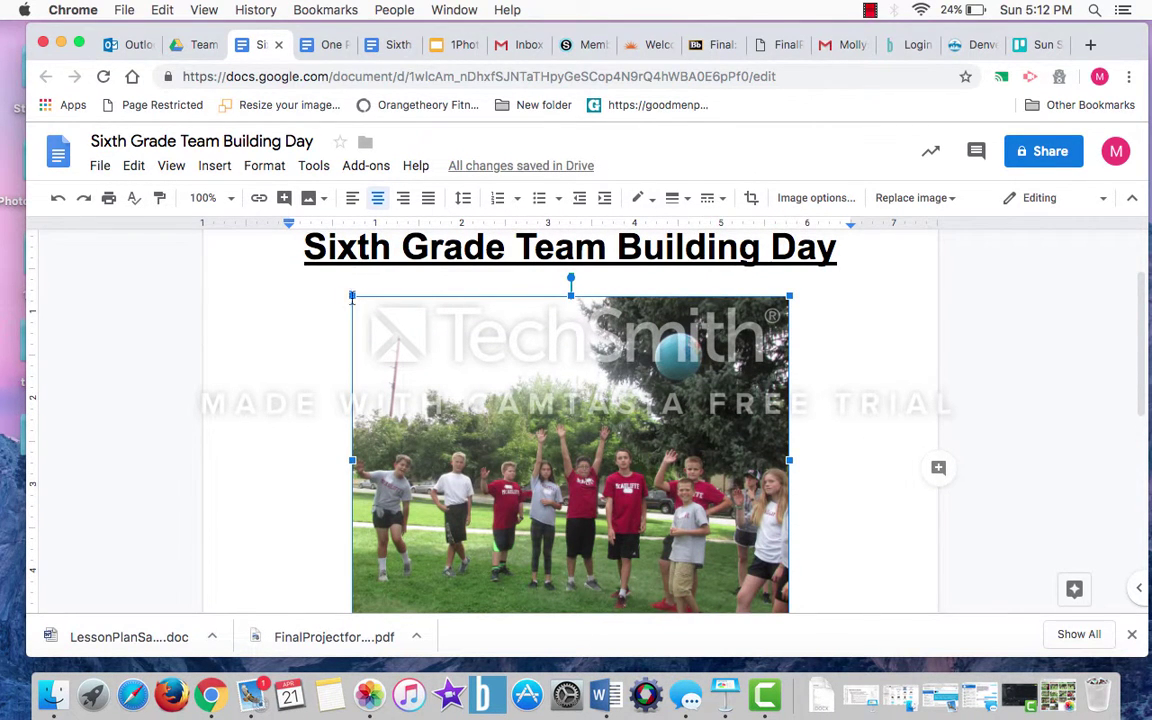
mouse_move(352, 296)
mouse_down()
mouse_move(380, 316)
mouse_move(359, 312)
mouse_up()
scroll(810, 437, down, 3)
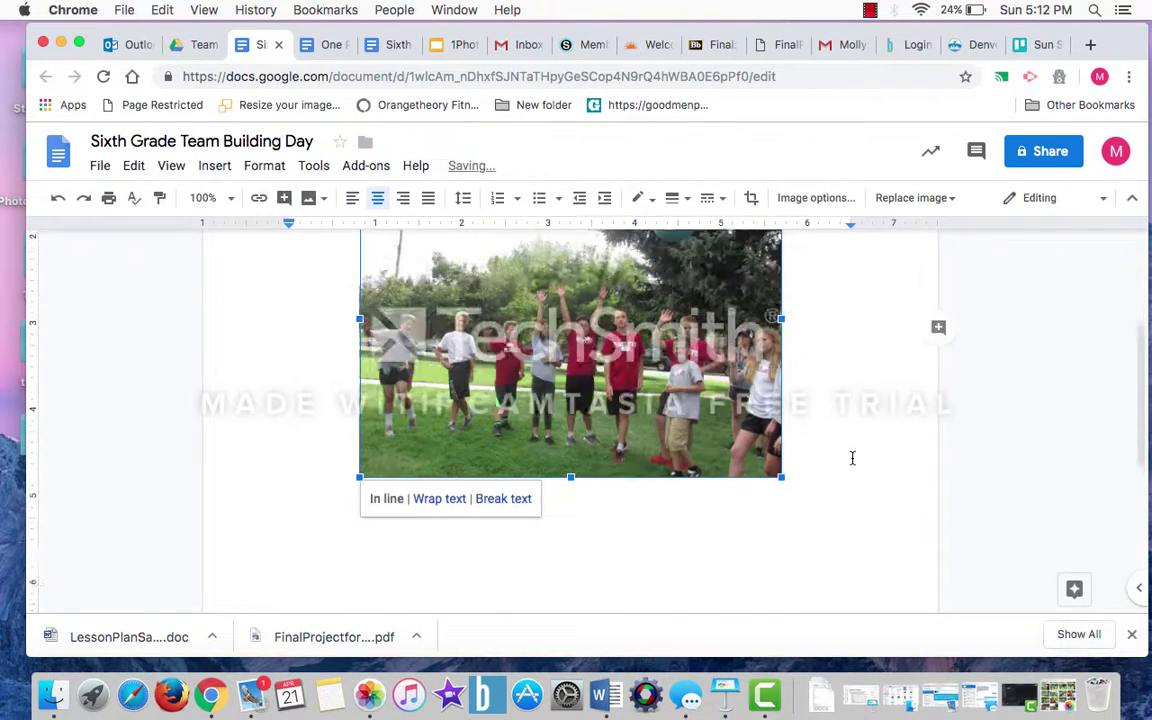
scroll(852, 458, up, 3)
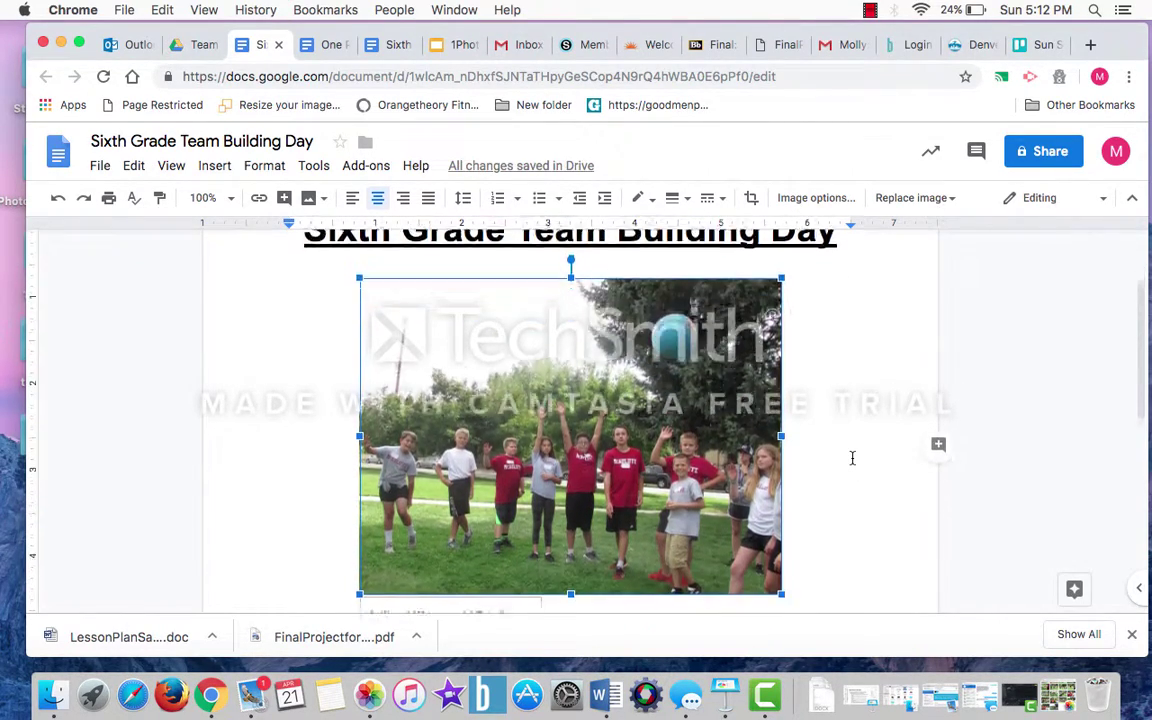
scroll(852, 458, down, 2)
scroll(852, 458, up, 3)
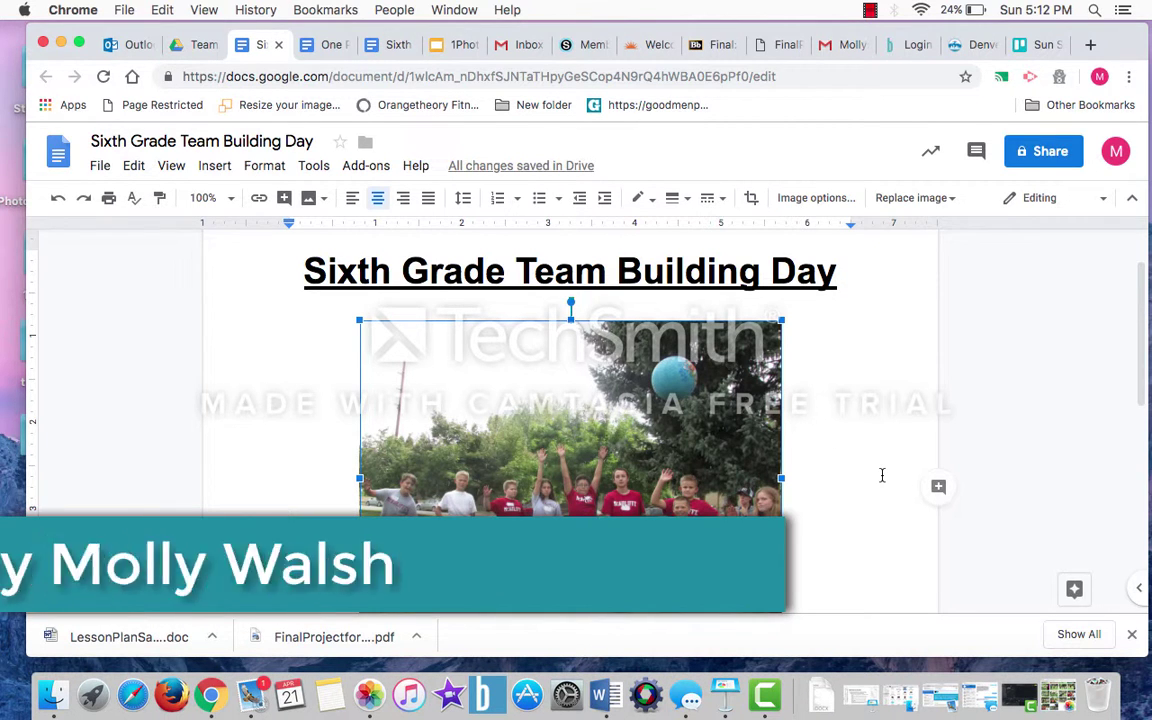
scroll(882, 475, down, 3)
scroll(882, 475, up, 2)
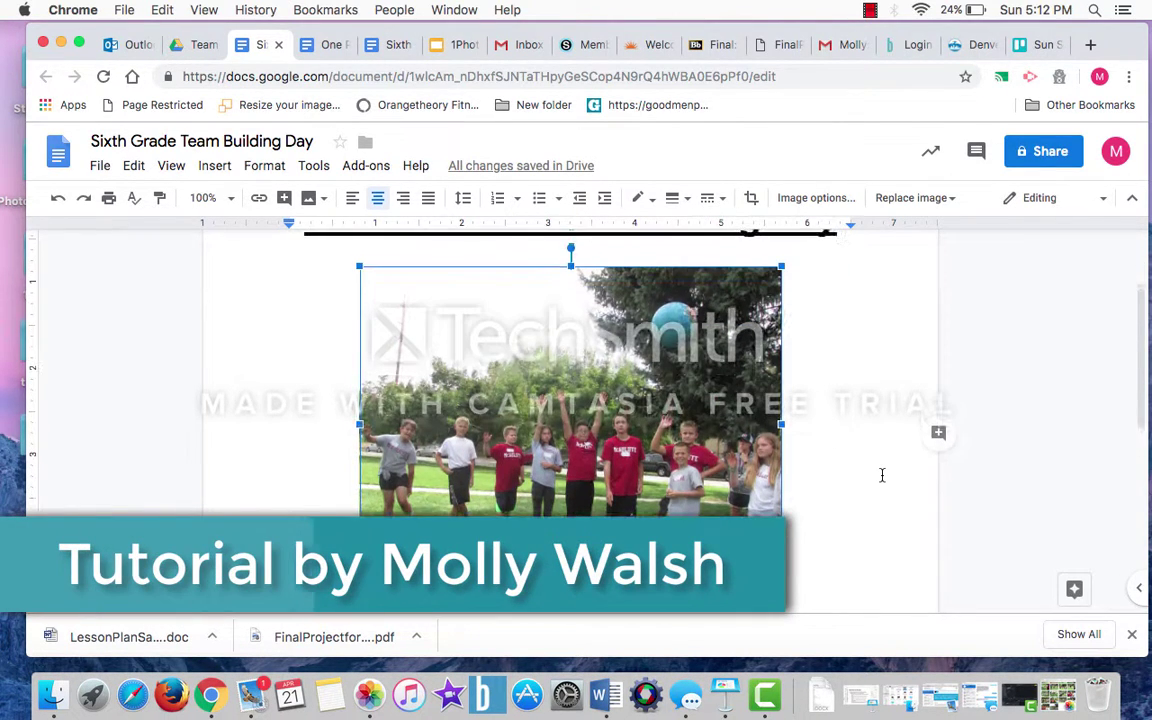